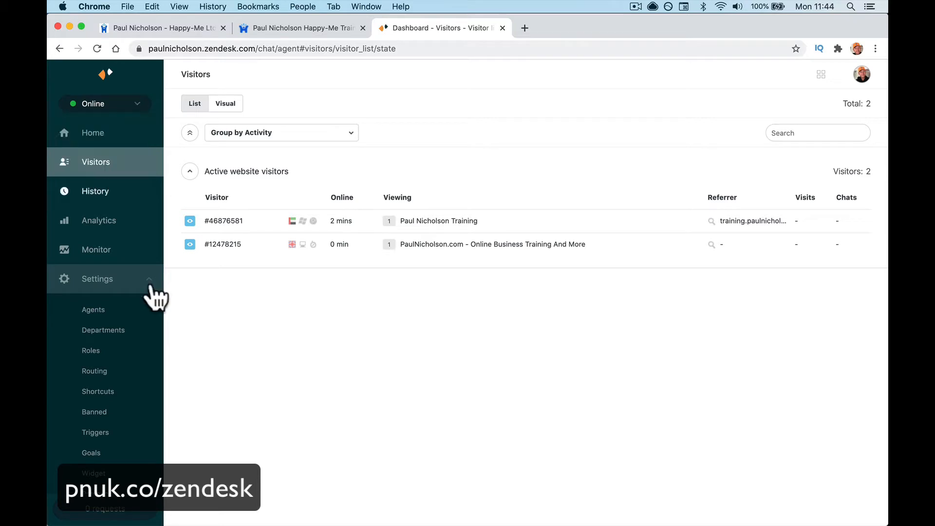
# Bring the training website open in Safari to the front.
pyautogui.click(374, 513)
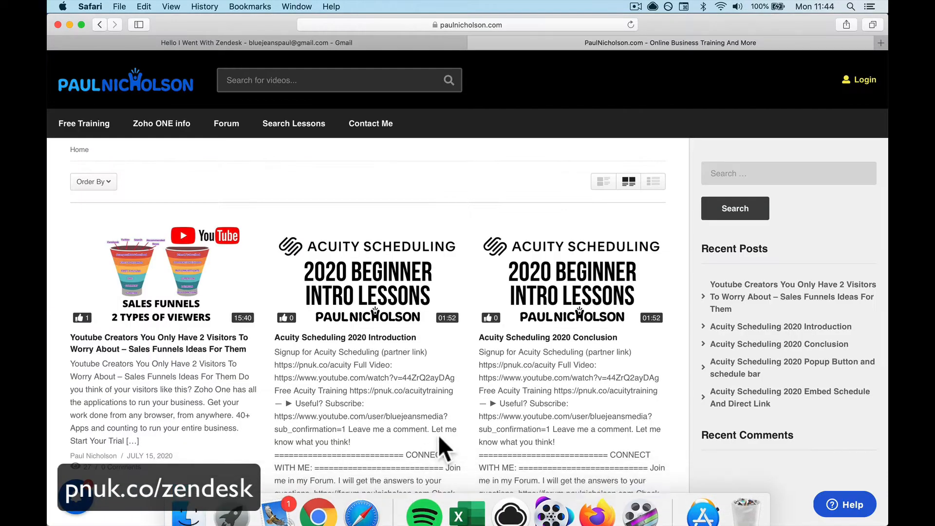
# Reload the website homepage in Safari, then return to the Zendesk dashboard in Chrome.
pyautogui.click(631, 24)
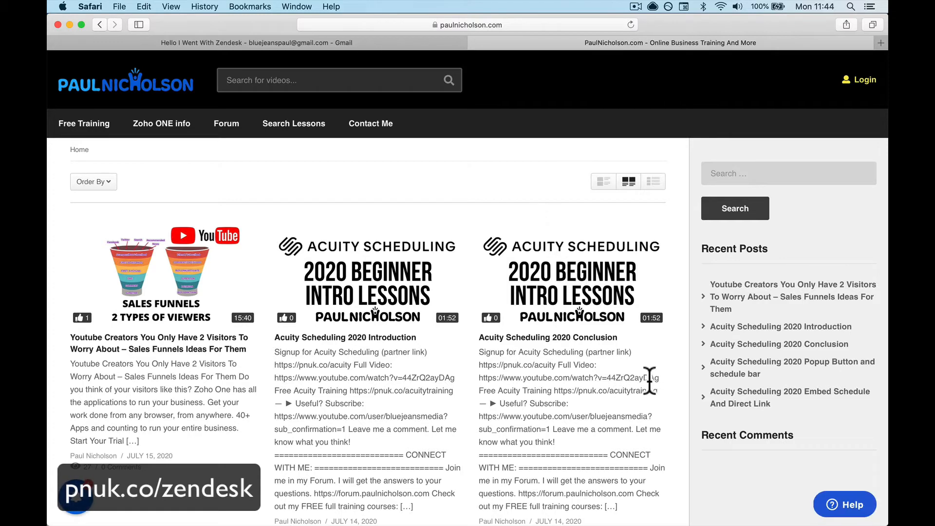
pyautogui.moveTo(381, 522)
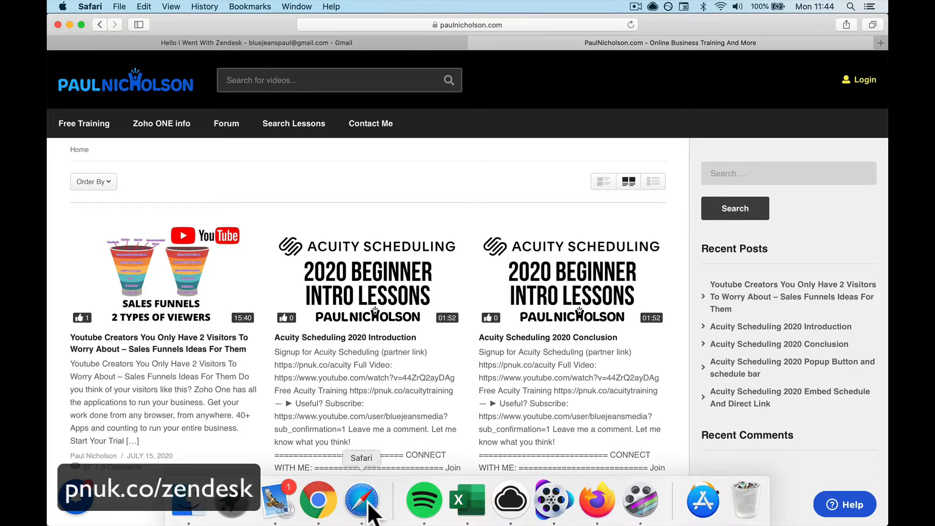
pyautogui.click(318, 502)
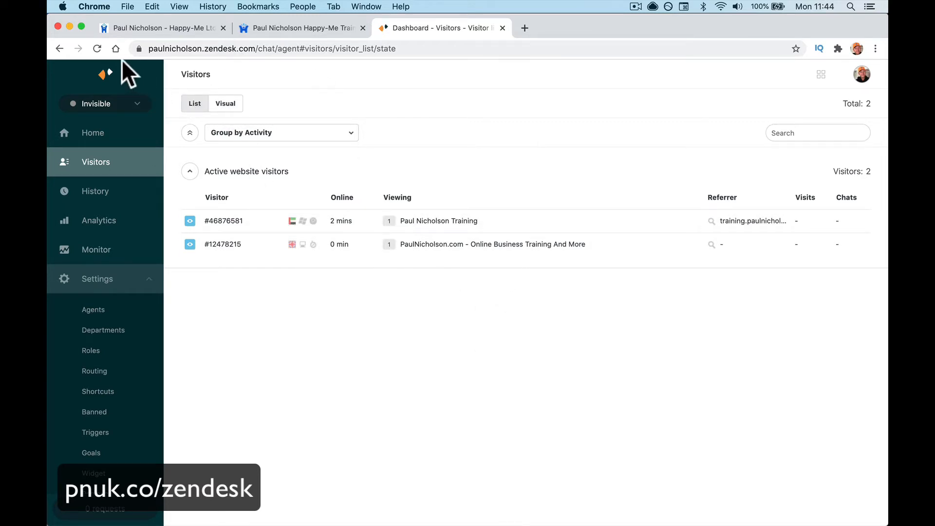
# Reload the visitors dashboard, then open and close visitor 12478215's chat window.
pyautogui.click(98, 52)
pyautogui.press('Return')
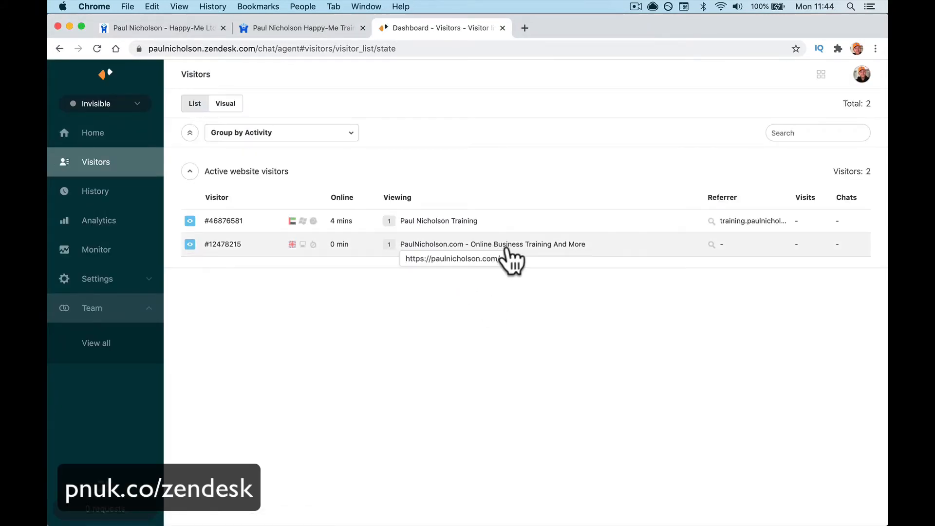
pyautogui.click(506, 249)
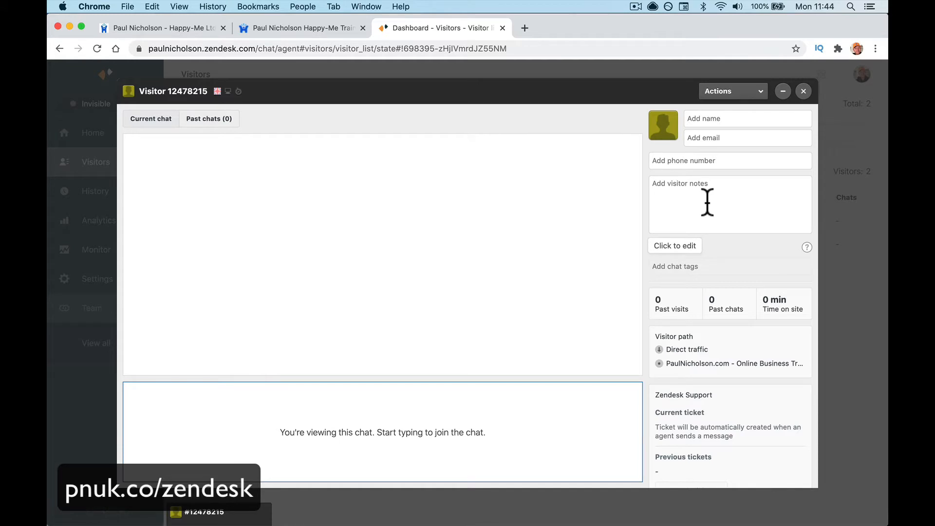
pyautogui.click(803, 93)
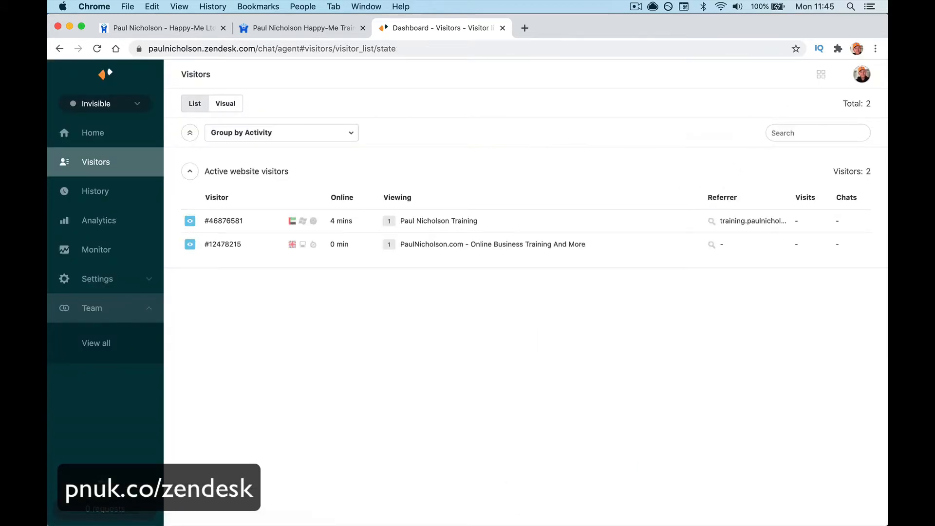
# Change the agent's availability status to Online.
pyautogui.moveTo(498, 519)
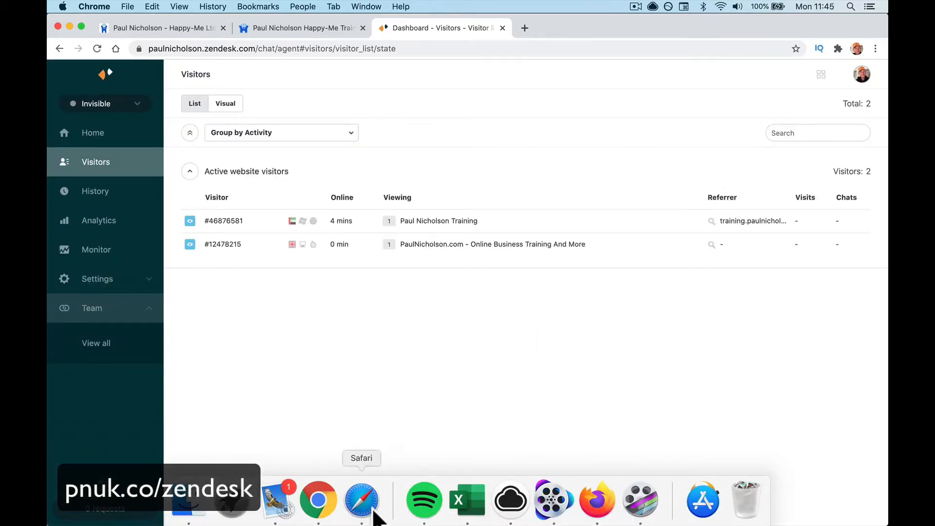
pyautogui.click(139, 104)
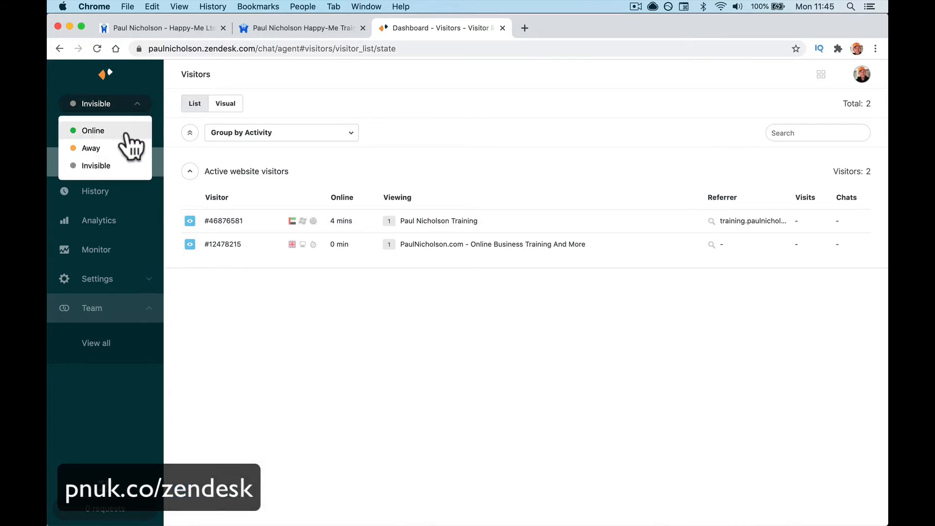
pyautogui.click(126, 132)
# Start a site chat as a visitor, entering a name, e-mail address and short greeting.
pyautogui.click(361, 502)
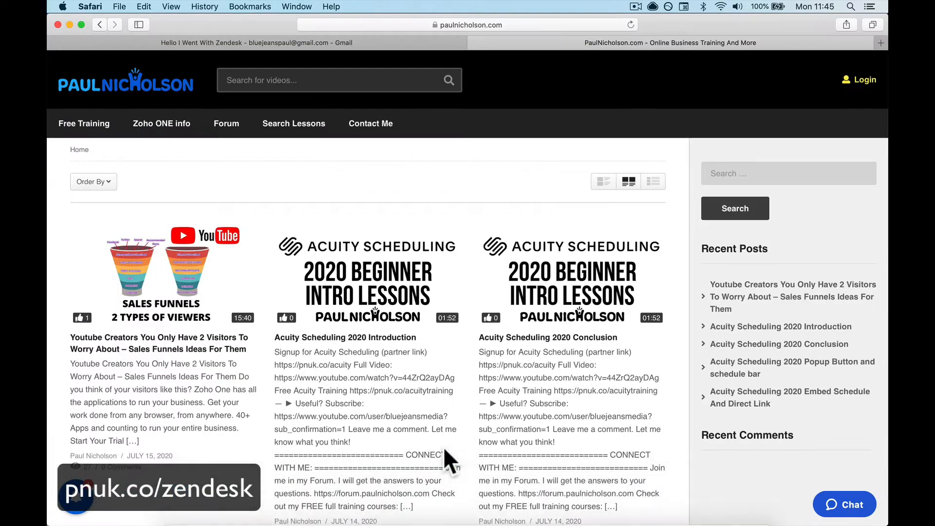
pyautogui.click(839, 509)
pyautogui.click(711, 295)
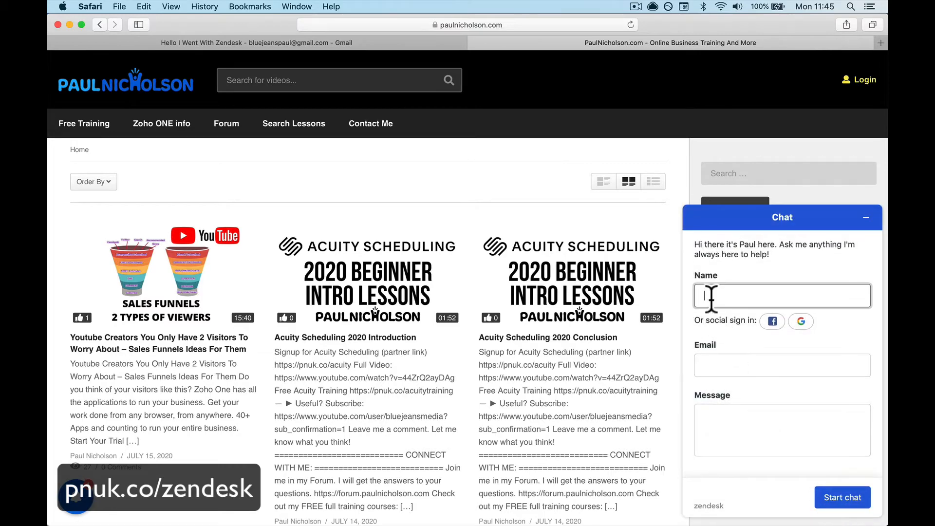
pyautogui.write('Paul Nico')
pyautogui.press('Tab')
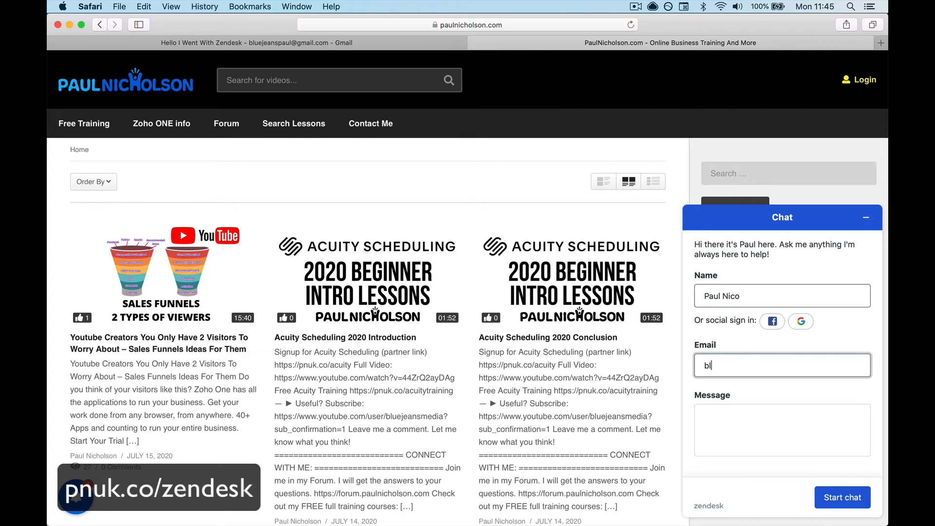
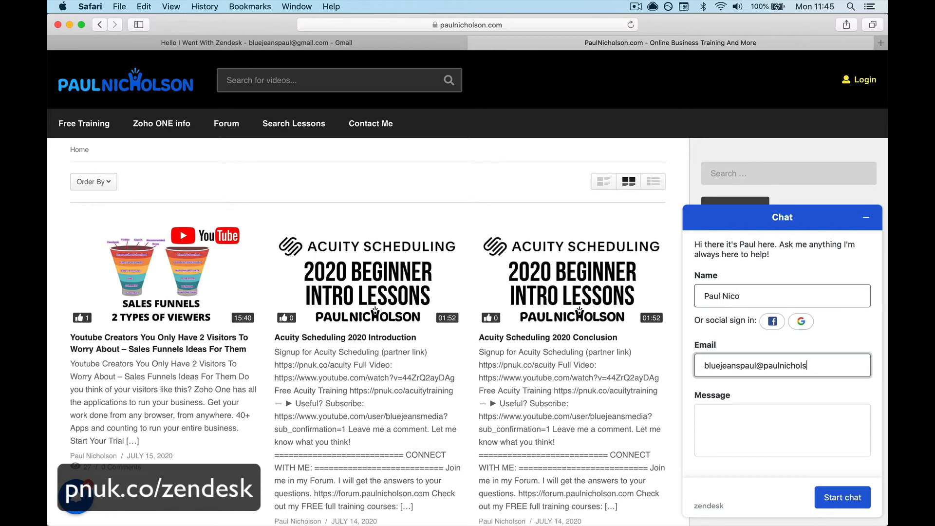
pyautogui.press('Tab')
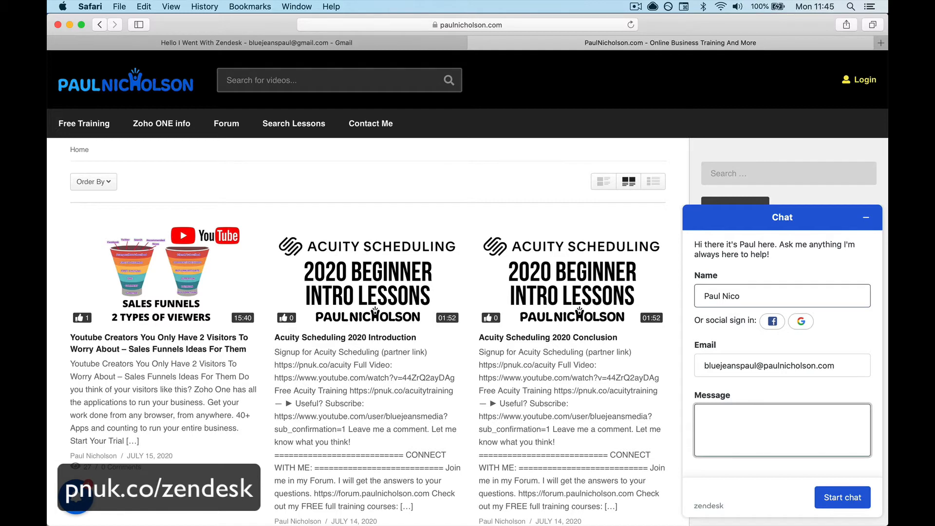
pyautogui.write('Hello Paul')
pyautogui.click(843, 497)
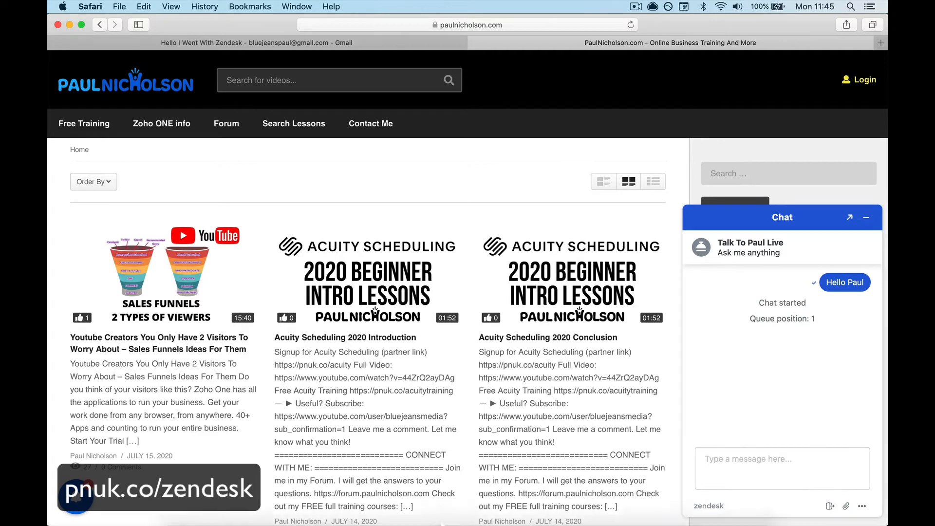
# Serve the incoming chat request and review the visitor's traffic source and location.
pyautogui.click(324, 502)
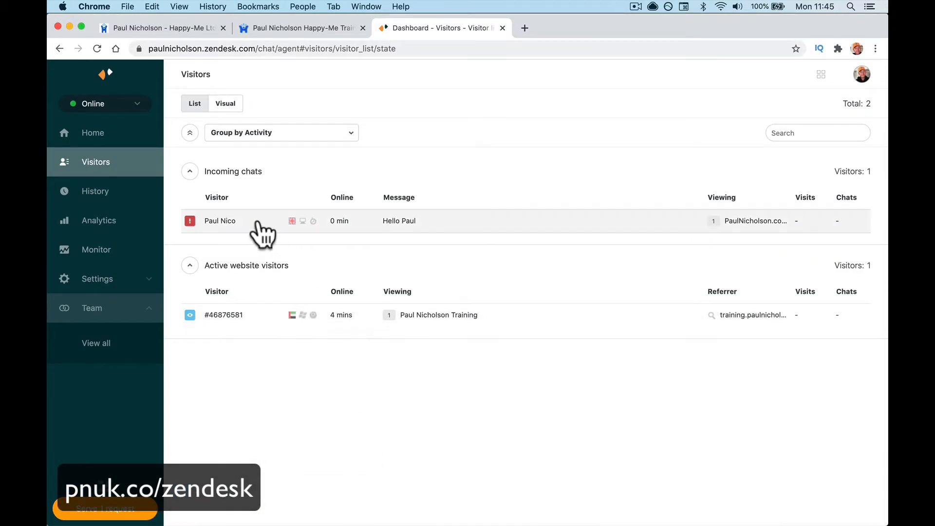
pyautogui.click(105, 517)
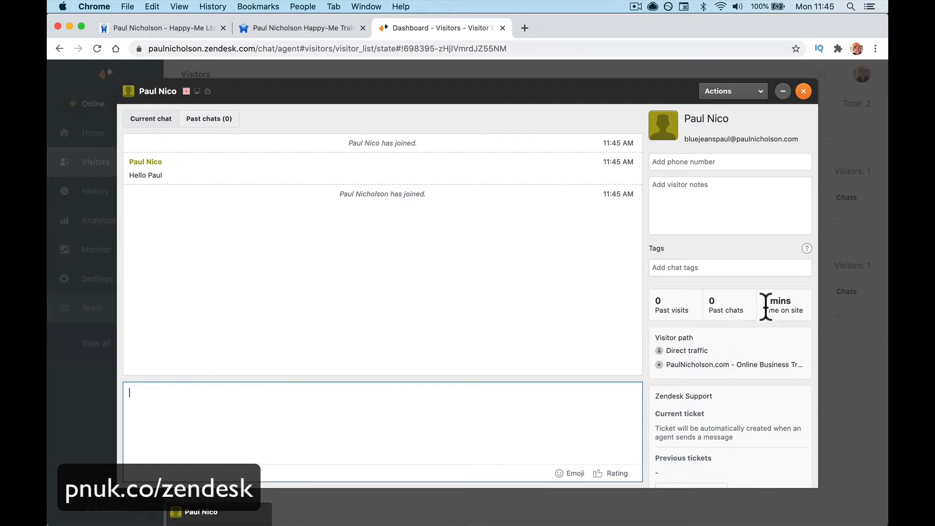
pyautogui.moveTo(667, 351); pyautogui.dragTo(716, 361)
pyautogui.scroll(-5, 695, 375)
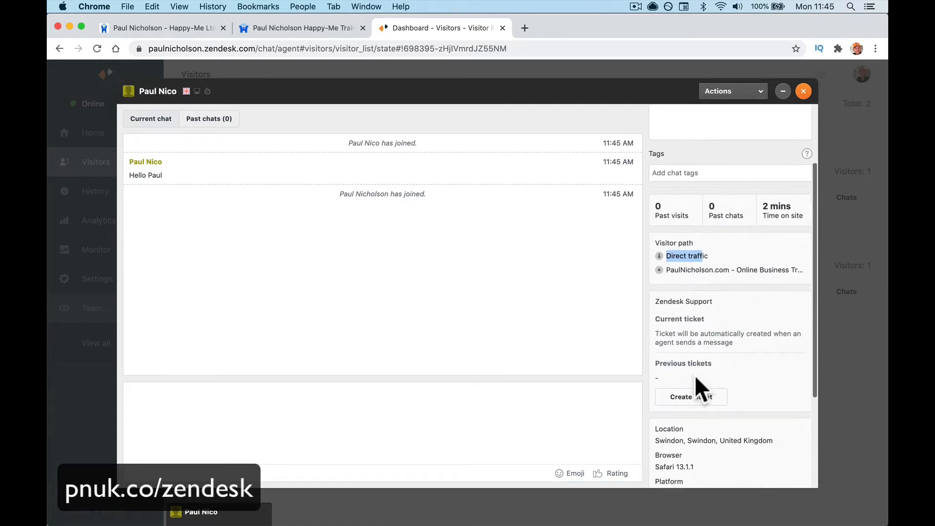
pyautogui.scroll(-4, 735, 306)
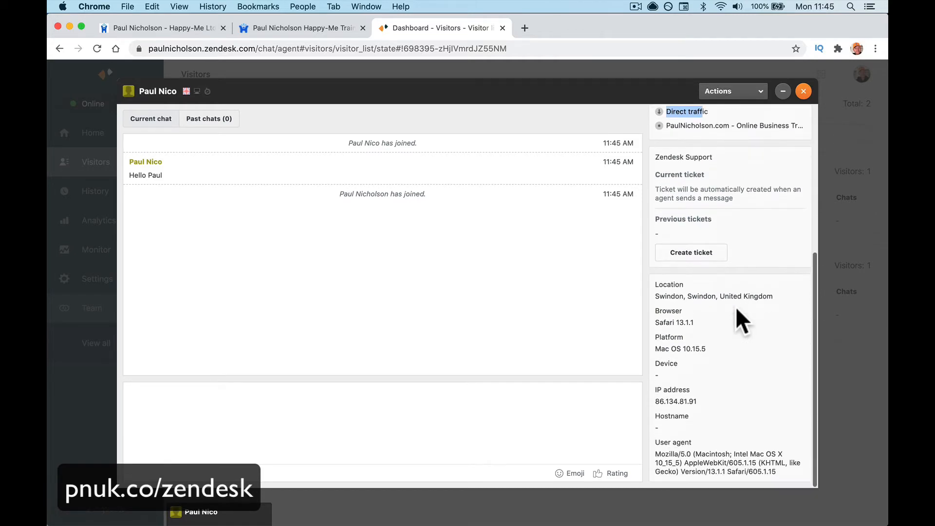
pyautogui.moveTo(656, 292); pyautogui.dragTo(766, 292)
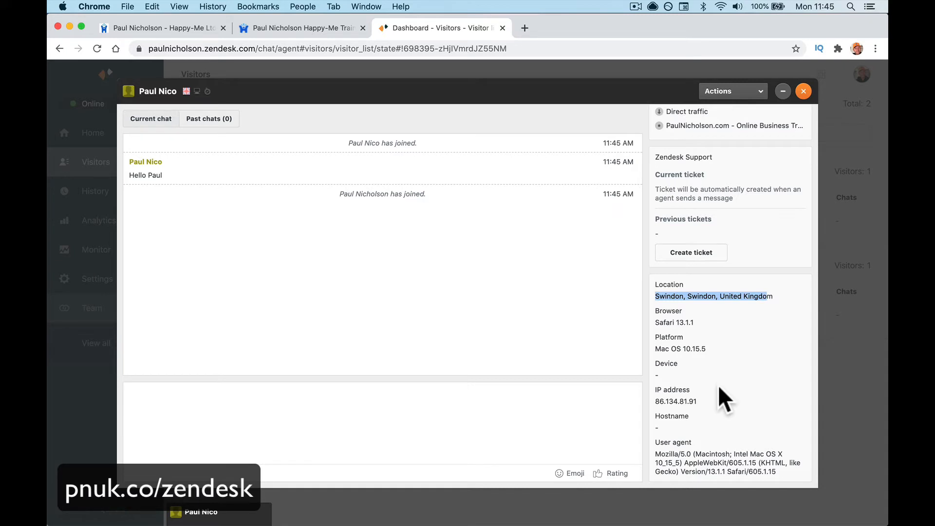
pyautogui.click(332, 398)
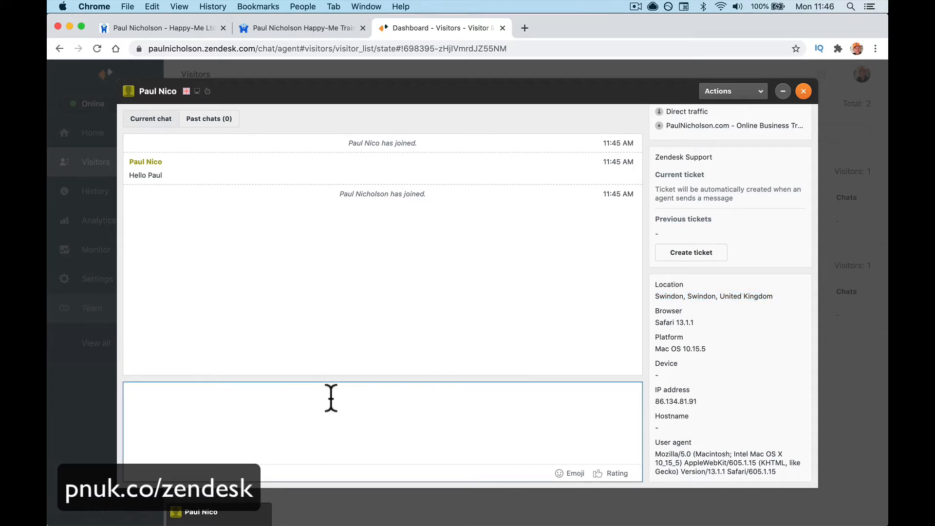
# Reply to the visitor with a greeting asking how it is going.
pyautogui.moveTo(887, 274); pyautogui.dragTo(676, 284)
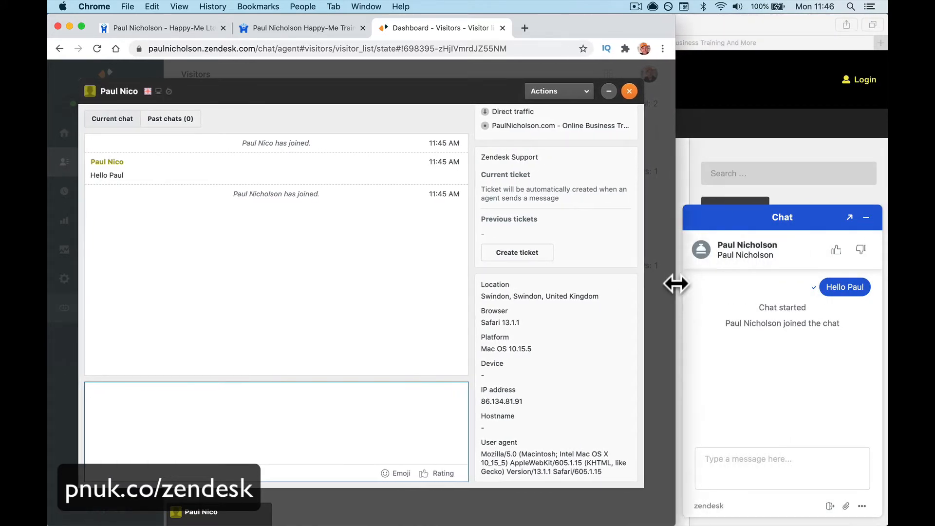
pyautogui.write('Hey ')
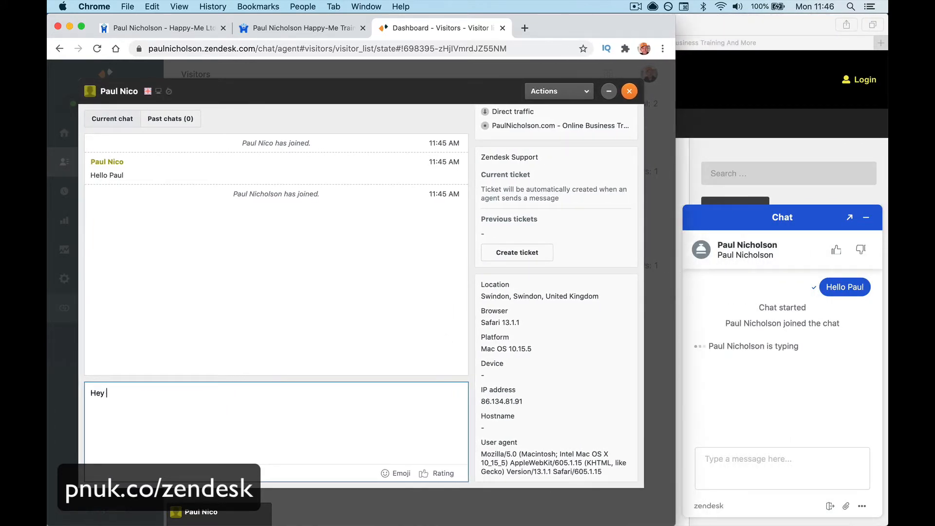
pyautogui.write('Pau')
pyautogui.write('Dace')
pyautogui.write(' how is')
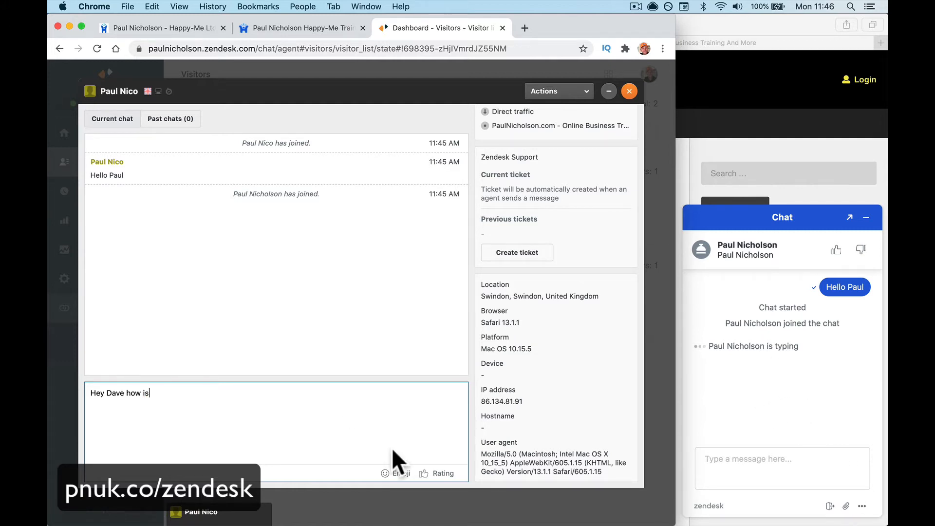
pyautogui.write('itt go')
pyautogui.write(' going')
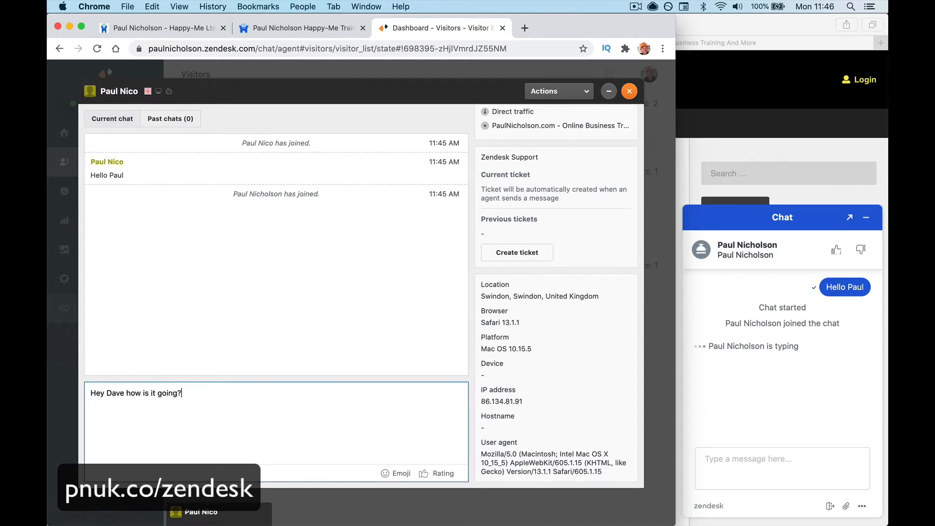
pyautogui.press('Return')
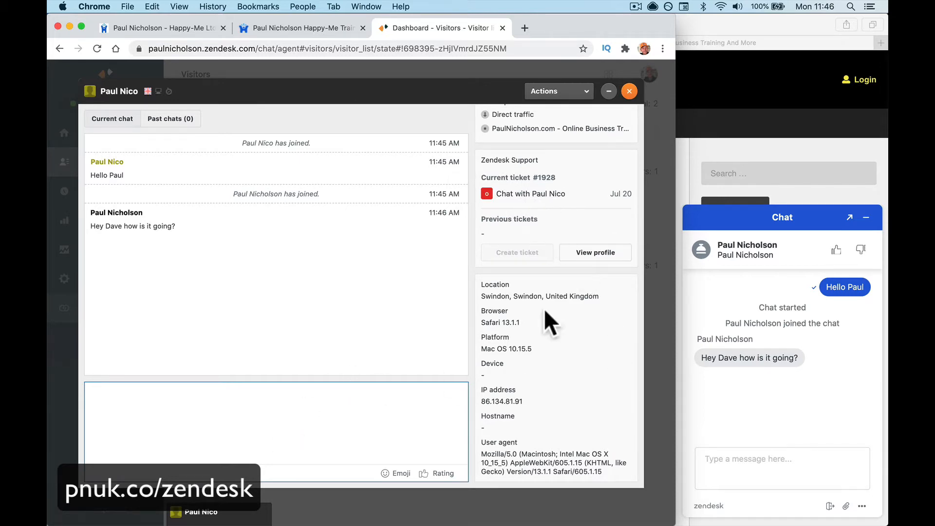
# Place the site chat beside the agent chat and begin the visitor's greeting.
pyautogui.click(724, 471)
pyautogui.click(724, 471)
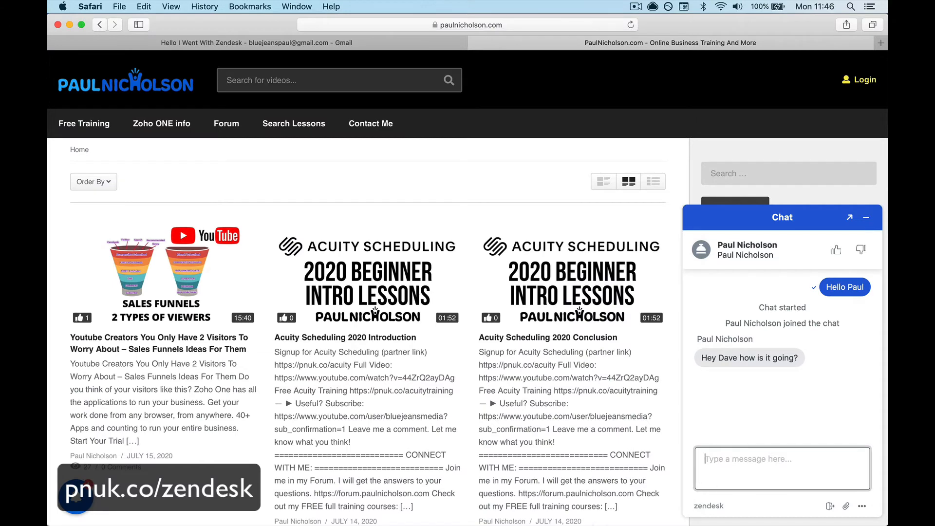
pyautogui.moveTo(229, 317); pyautogui.dragTo(657, 292)
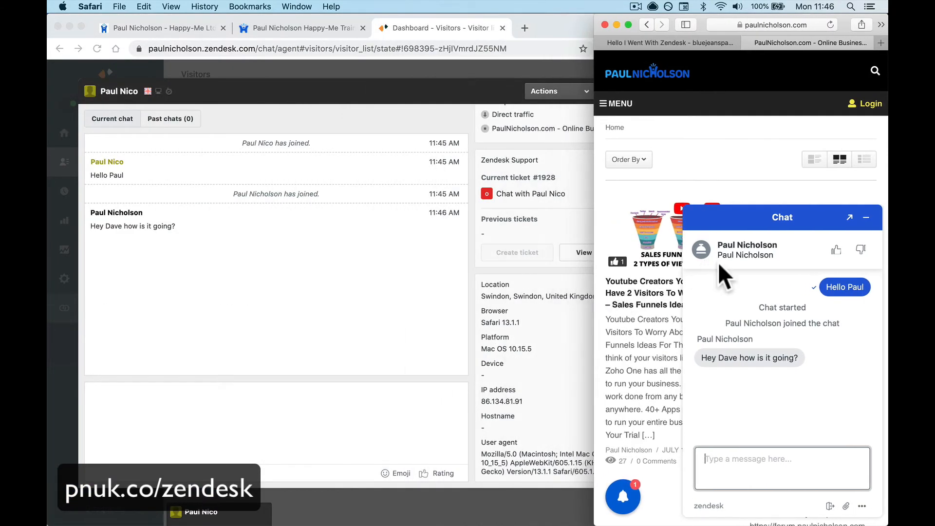
pyautogui.write('Hi paul')
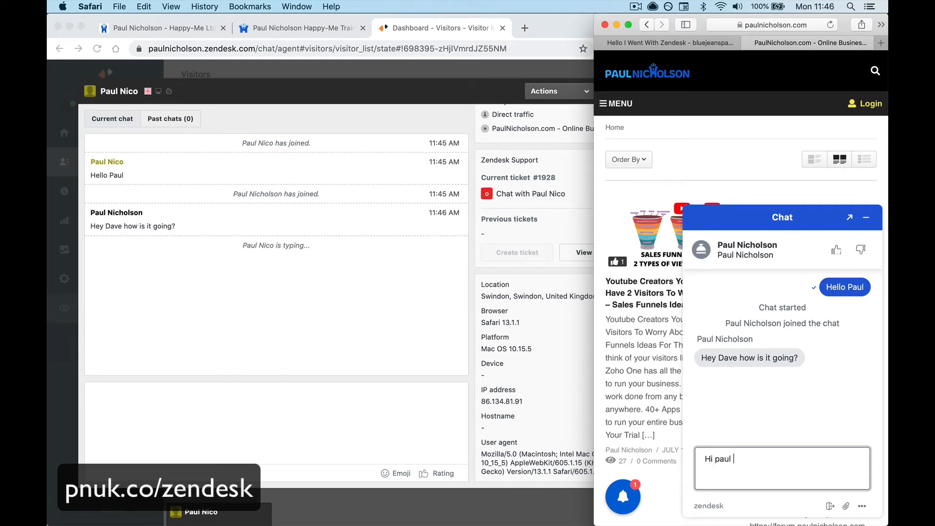
pyautogui.press('BackSpace')
pyautogui.press('BackSpace')
pyautogui.press('BackSpace')
pyautogui.write('Pau')
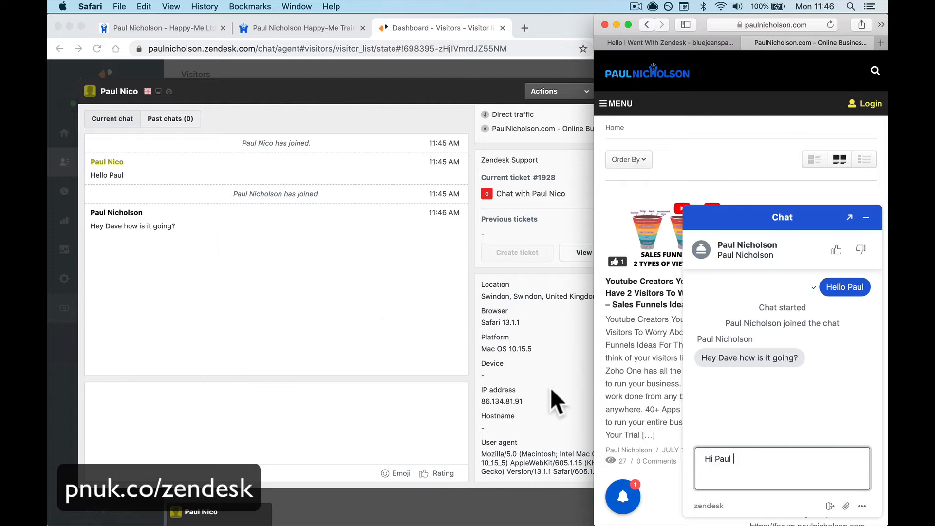
# Finish and send the visitor message saying they're struggling with the zendesk video.
pyautogui.write('I h')
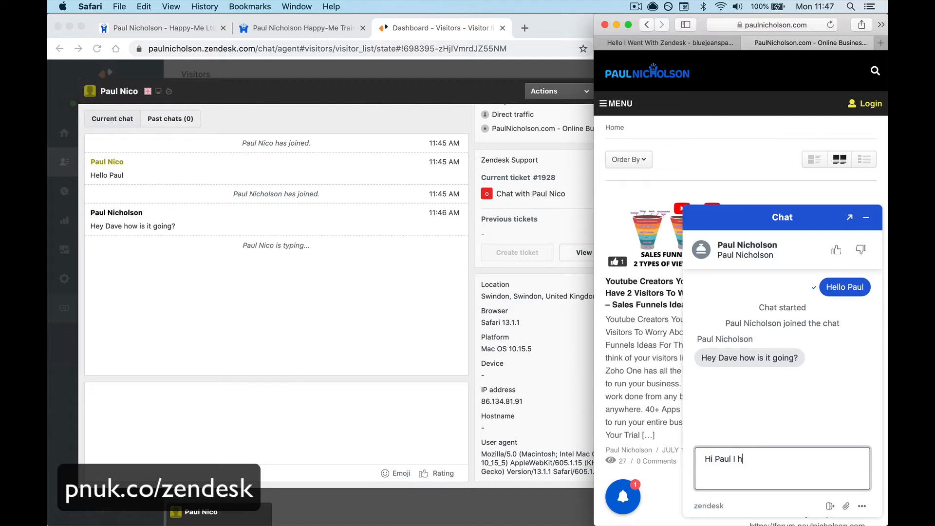
pyautogui.write('ae')
pyautogui.press('BackSpace')
pyautogui.write('te your vi')
pyautogui.write('does')
pyautogui.press('BackSpace')
pyautogui.press('BackSpace')
pyautogui.press('BackSpace')
pyautogui.press('BackSpace')
pyautogui.press('BackSpace')
pyautogui.press('BackSpace')
pyautogui.press('BackSpace')
pyautogui.press('BackSpace')
pyautogui.press('BackSpace')
pyautogui.press('BackSpace')
pyautogui.press('BackSpace')
pyautogui.press('BackSpace')
pyautogui.press('BackSpace')
pyautogui.press('BackSpace')
pyautogui.press('BackSpace')
pyautogui.press('BackSpace')
pyautogui.write("'m struggling with your zendesk v")
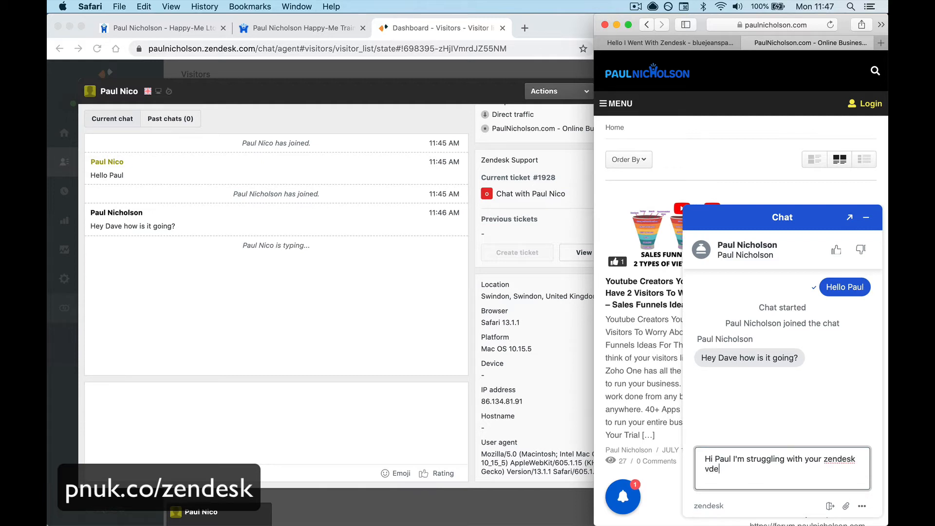
pyautogui.write('ideo.')
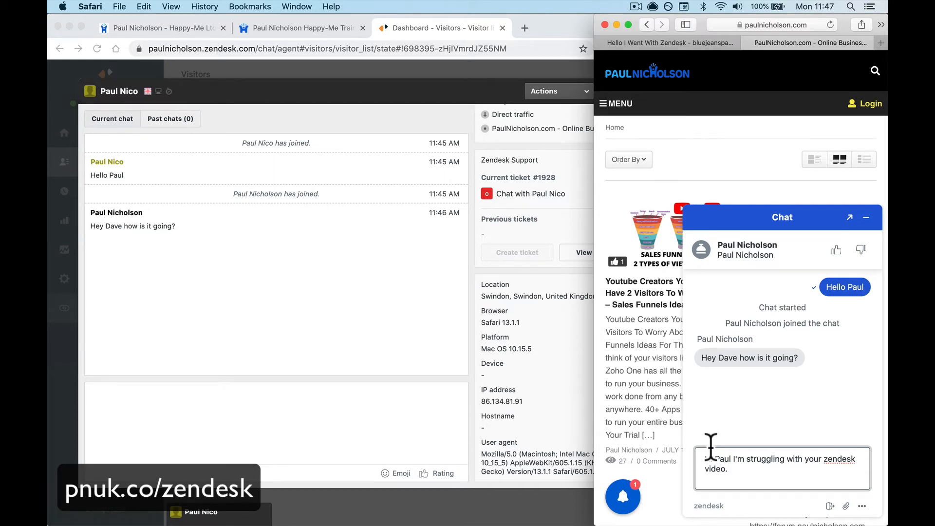
pyautogui.press('Return')
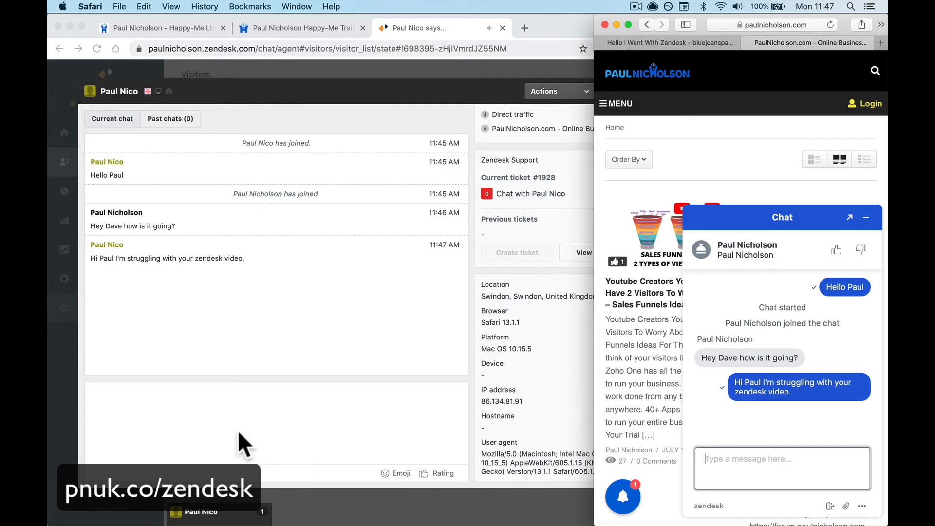
pyautogui.click(227, 414)
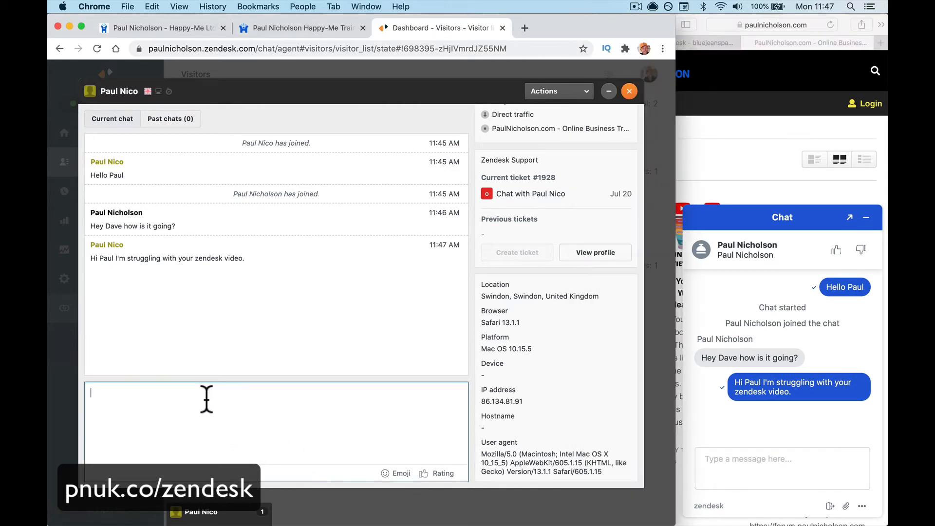
# Tell the visitor their typing is visible, then ask 'How much do you want to pay'.
pyautogui.write('Just to let')
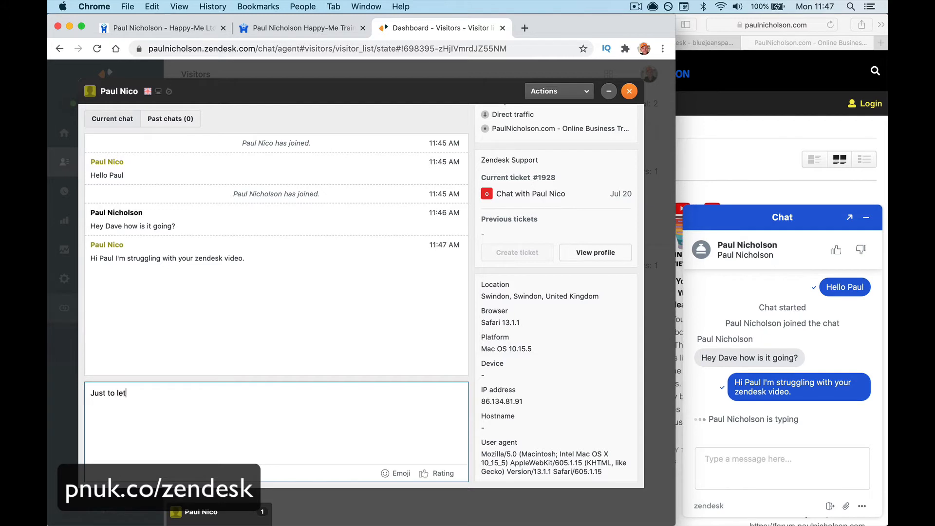
pyautogui.write(' you kniw')
pyautogui.write('ow')
pyautogui.write(' I can see what ')
pyautogui.write('you aee')
pyautogui.write(' ttyoing')
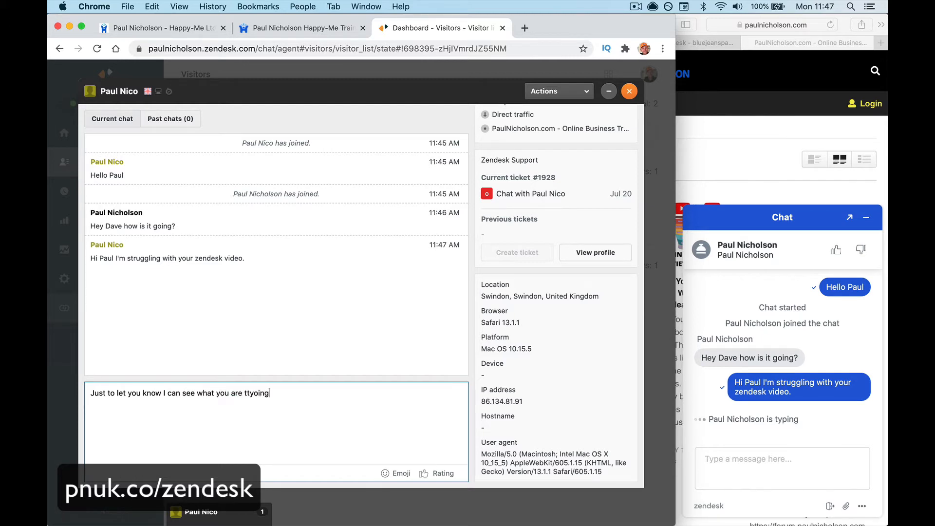
pyautogui.press('BackSpace')
pyautogui.press('BackSpace')
pyautogui.press('BackSpace')
pyautogui.press('BackSpace')
pyautogui.write('cker.')
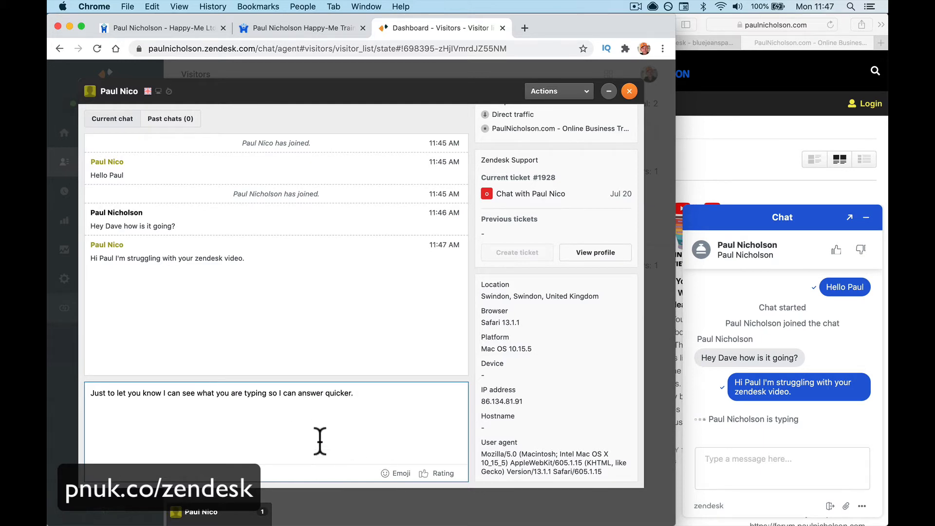
pyautogui.press('Return')
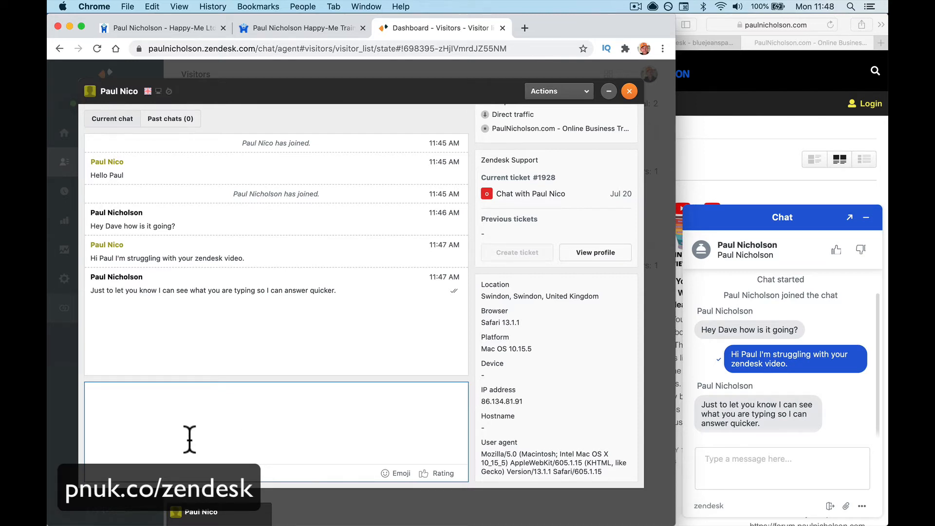
pyautogui.write('How much')
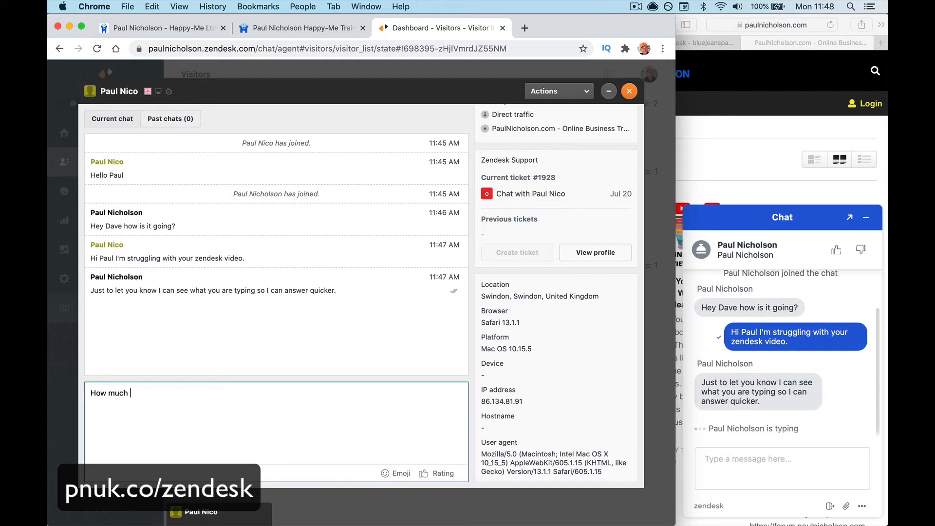
pyautogui.write(' do you want to pay')
pyautogui.press('Return')
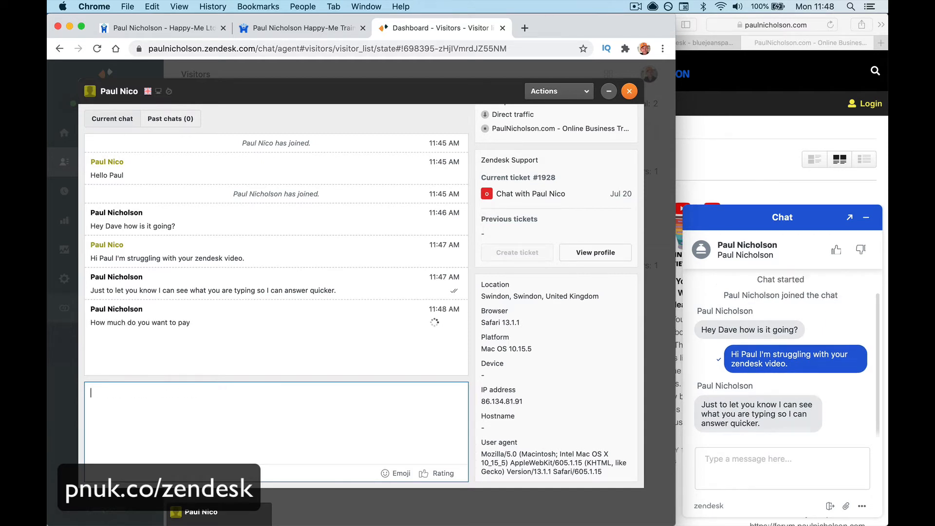
# Answer the agent's price question with £2,000, replacing the first-typed £10,000.
pyautogui.click(738, 465)
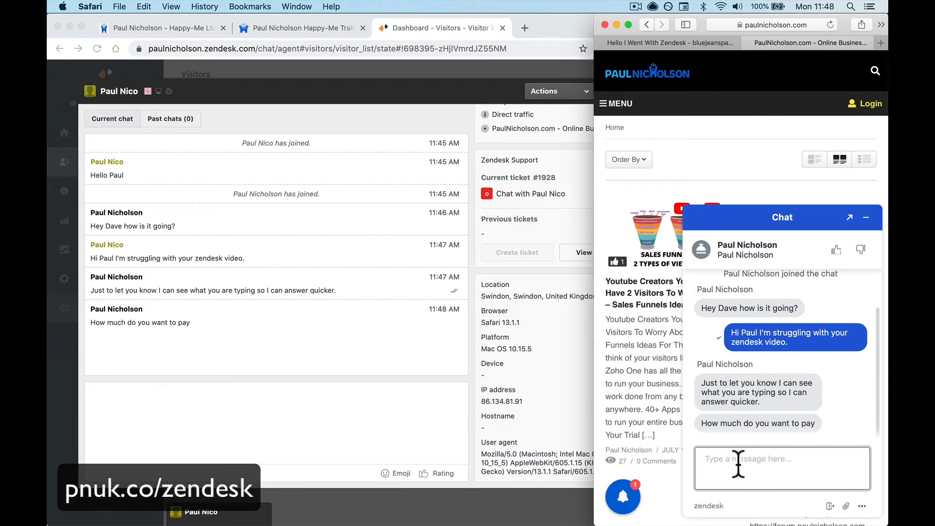
pyautogui.write('£10,000')
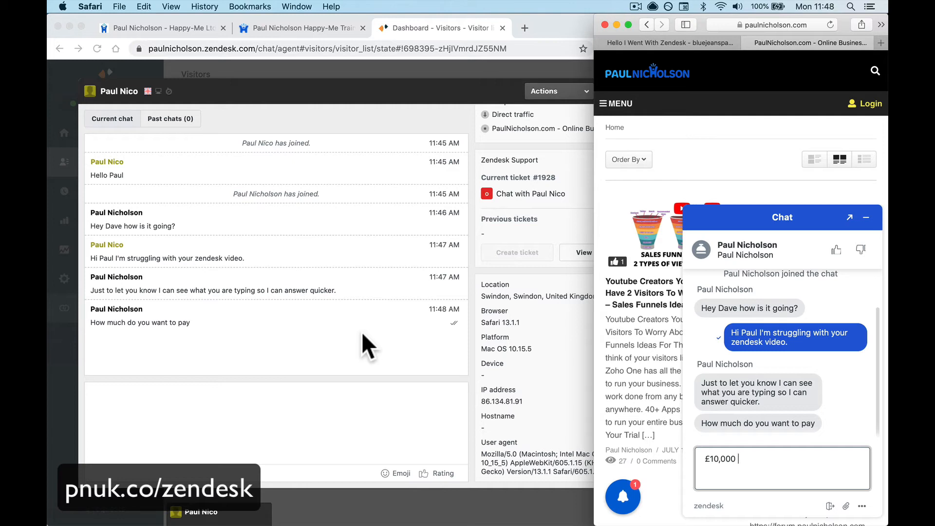
pyautogui.press('BackSpace')
pyautogui.press('BackSpace')
pyautogui.press('BackSpace')
pyautogui.press('BackSpace')
pyautogui.press('BackSpace')
pyautogui.press('BackSpace')
pyautogui.write('2,0')
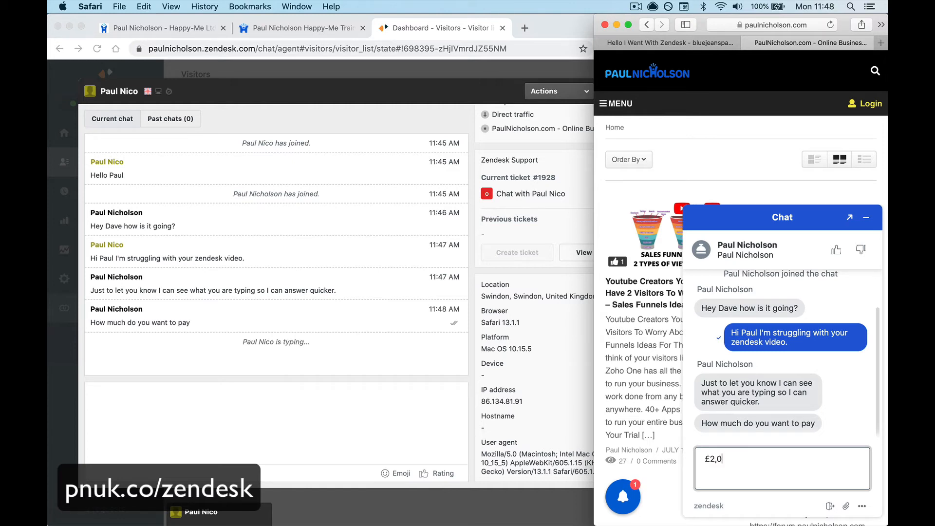
pyautogui.write('00')
pyautogui.press('Return')
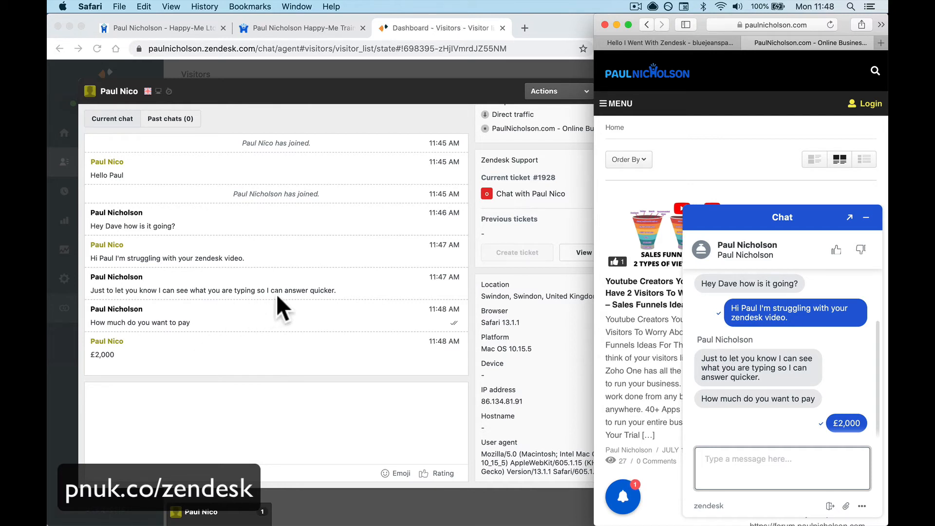
# Check the visitor's user profile on its Help Center and Security Settings tabs.
pyautogui.click(251, 399)
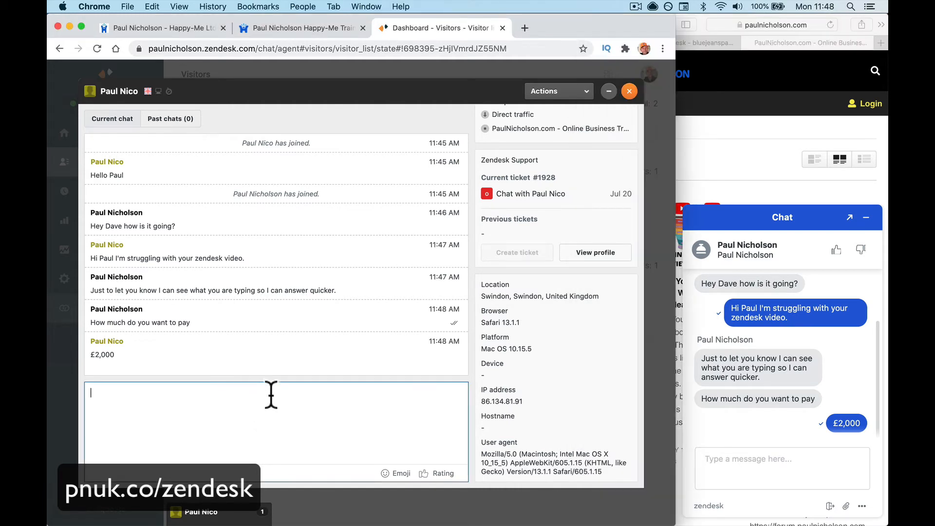
pyautogui.click(612, 257)
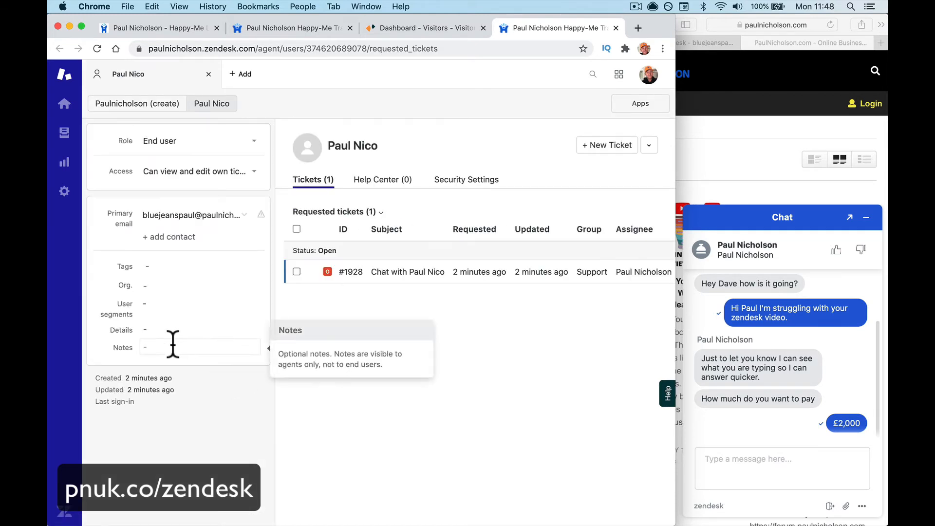
pyautogui.click(389, 182)
pyautogui.click(468, 191)
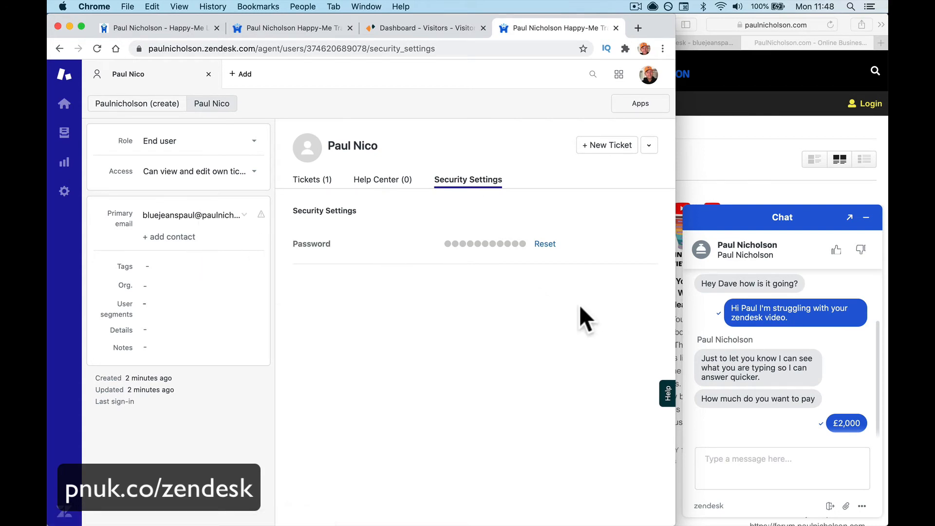
# Close the visitor's profile and bring up the site chat widget's options menu.
pyautogui.click(209, 74)
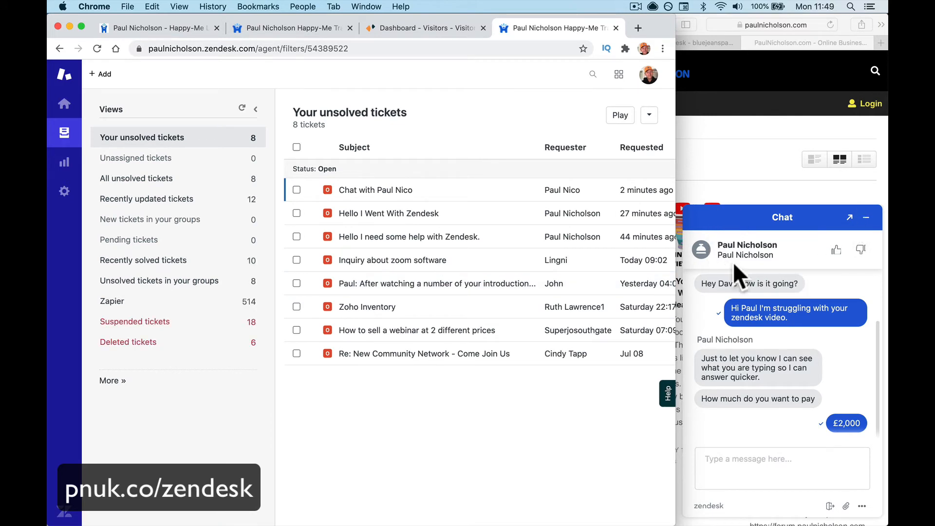
pyautogui.click(863, 506)
pyautogui.click(863, 507)
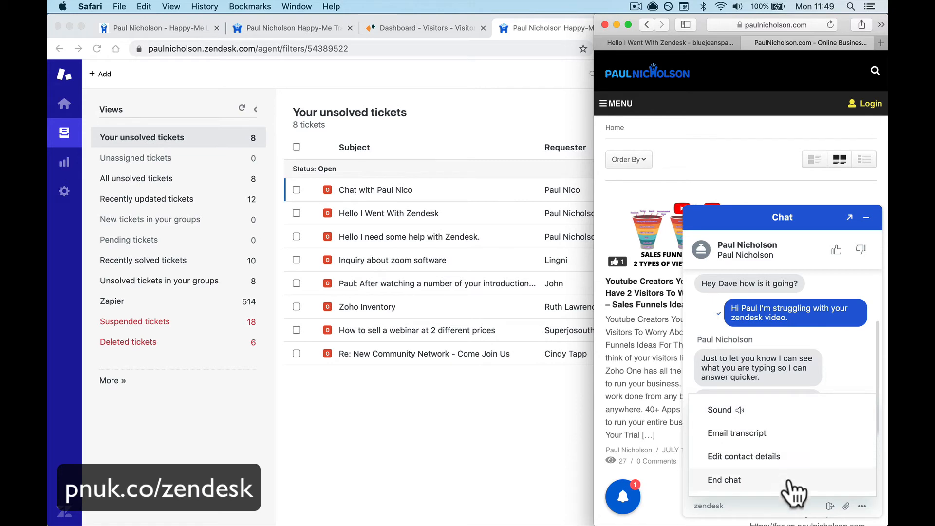
# Change the visitor's contact email domain to gmail.com and save the contact details.
pyautogui.click(776, 456)
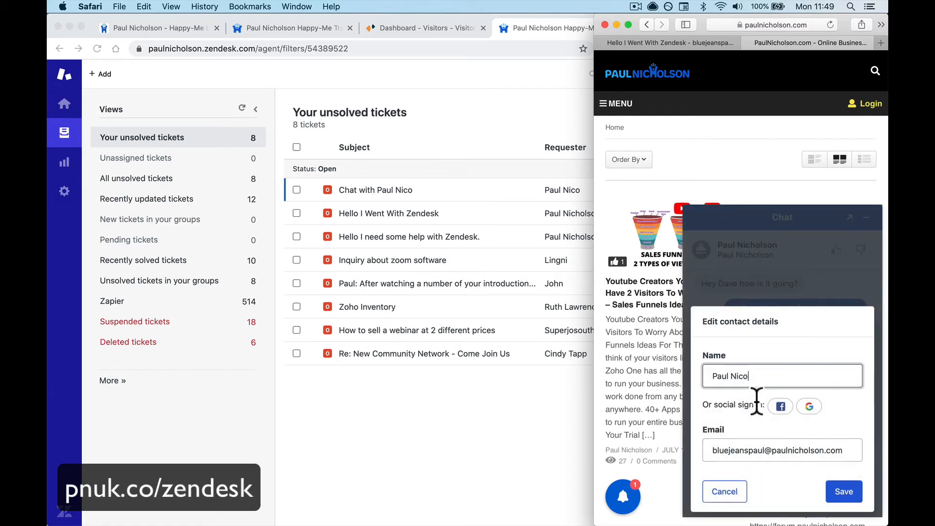
pyautogui.doubleClick(774, 458)
pyautogui.write('gmail.com')
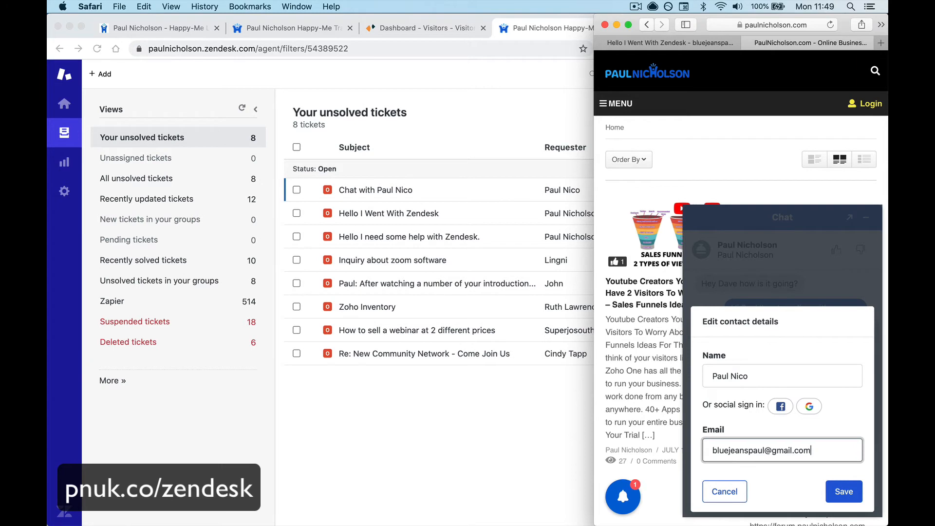
pyautogui.click(827, 493)
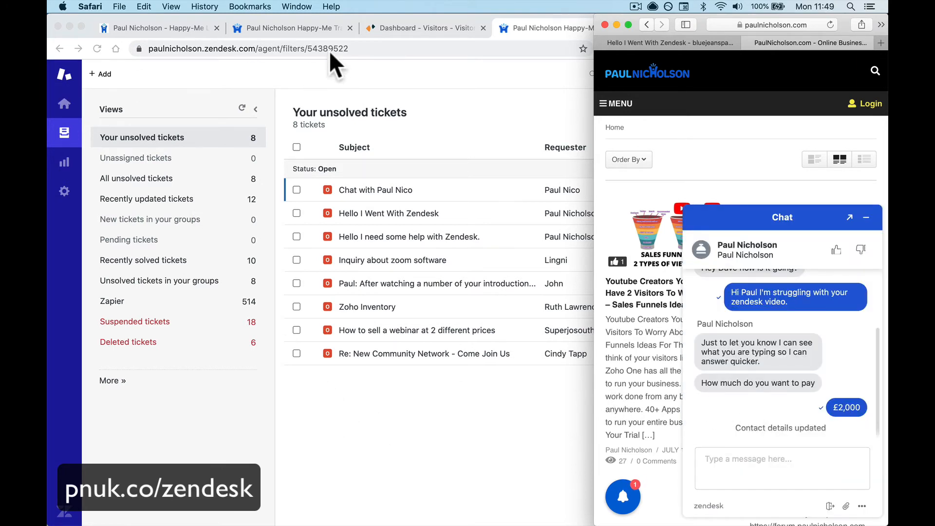
pyautogui.click(391, 27)
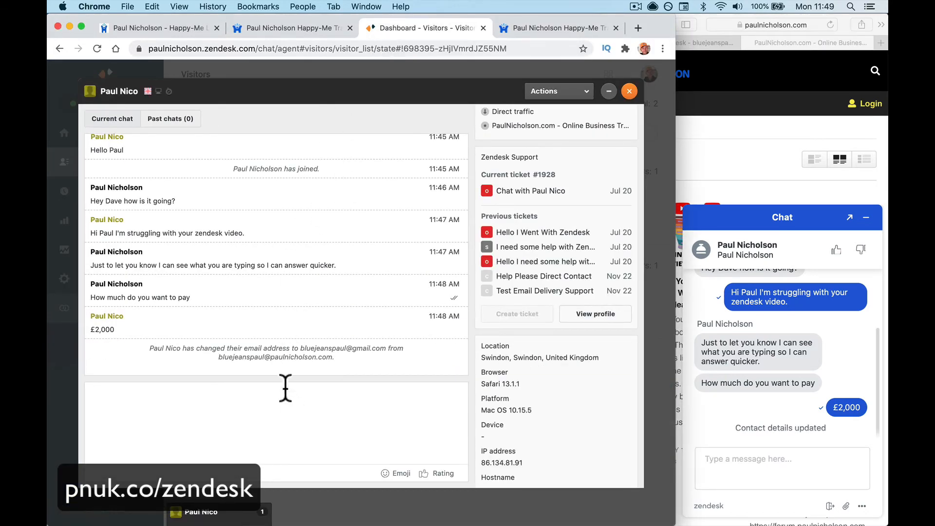
# Review the visitor's updated profile and its five requested tickets, then return to the live chat.
pyautogui.scroll(-1, 560, 305)
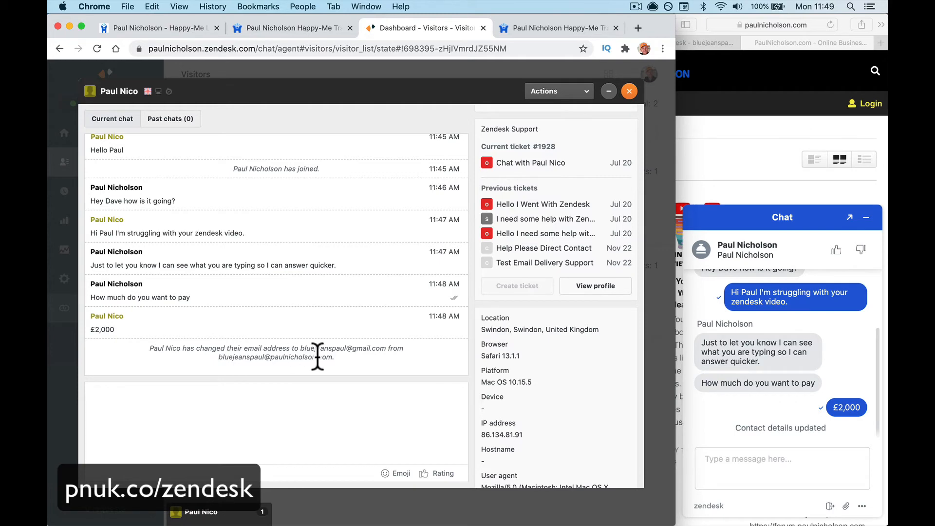
pyautogui.scroll(5, 555, 316)
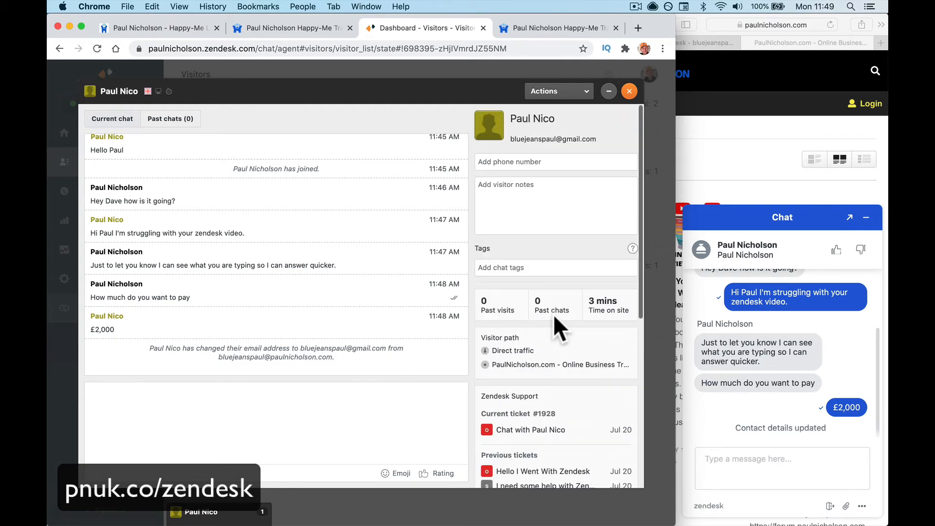
pyautogui.scroll(-6, 554, 316)
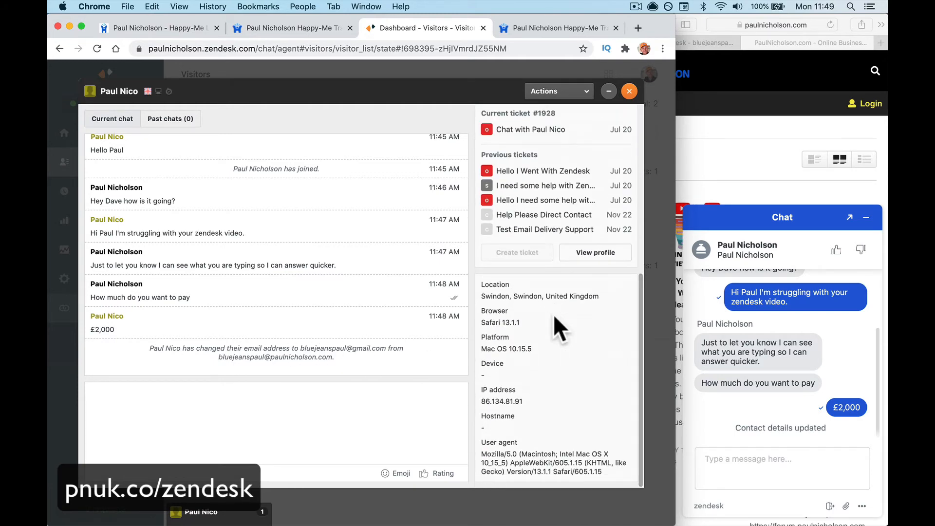
pyautogui.scroll(8, 558, 321)
pyautogui.scroll(-4, 585, 390)
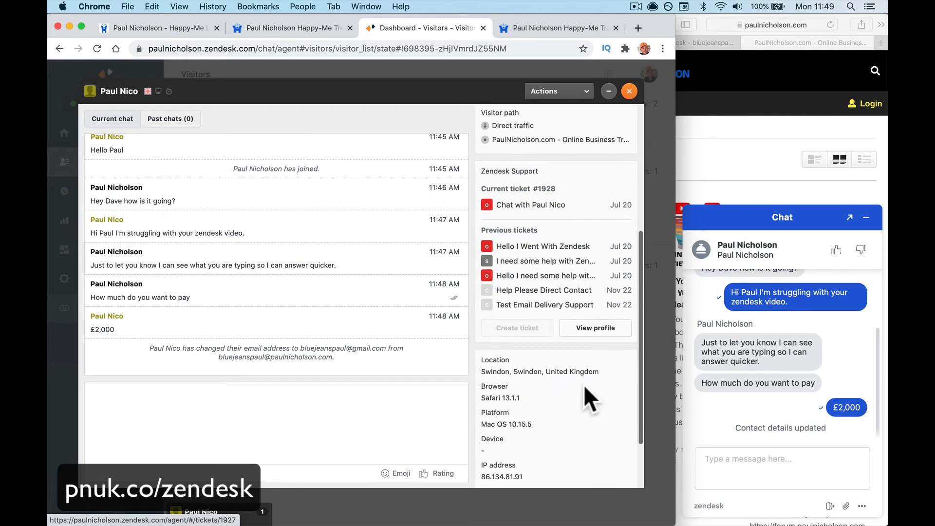
pyautogui.click(594, 327)
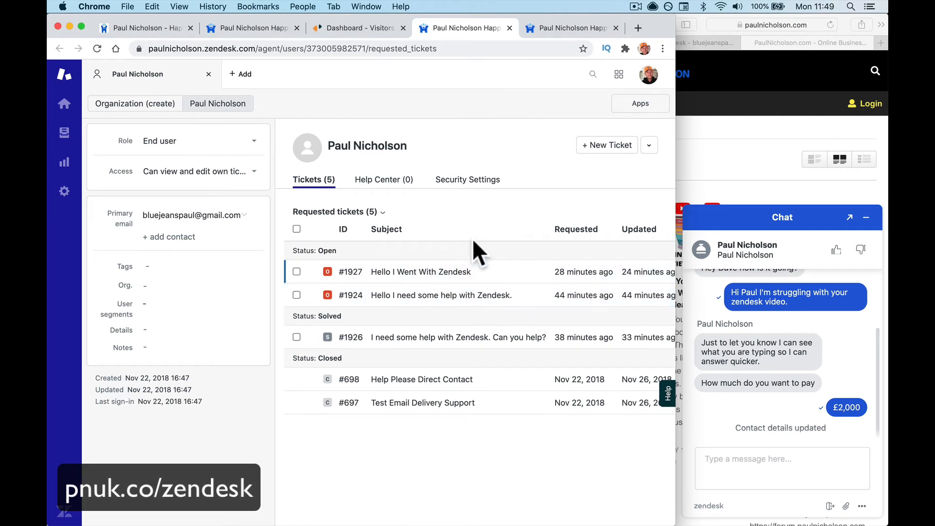
pyautogui.moveTo(444, 271)
pyautogui.click(366, 29)
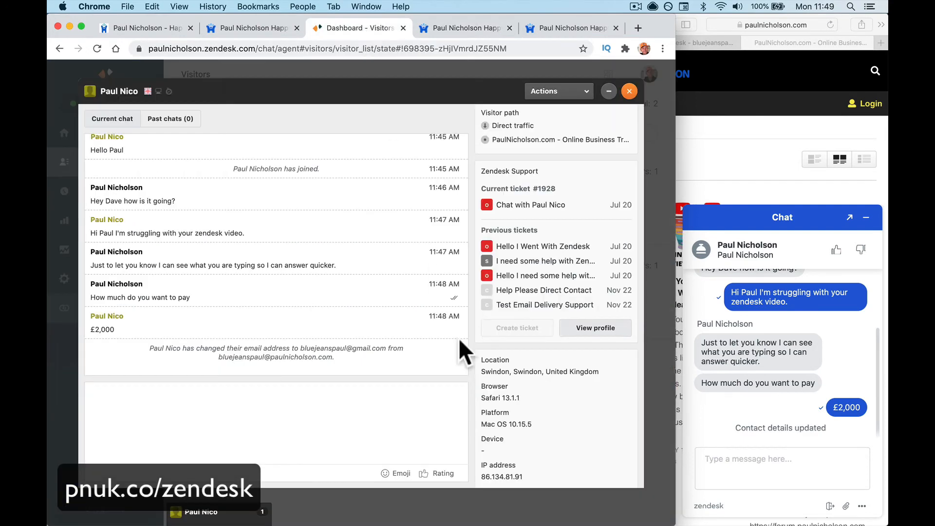
# End the chat from the visitor's widget, rate it Good with comment 'Perfect.' and submit.
pyautogui.click(830, 507)
pyautogui.click(830, 507)
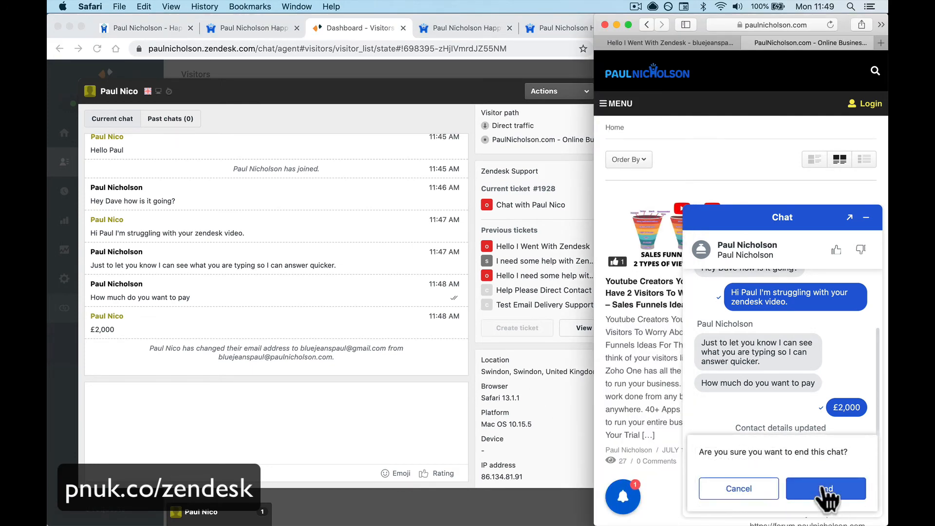
pyautogui.click(830, 492)
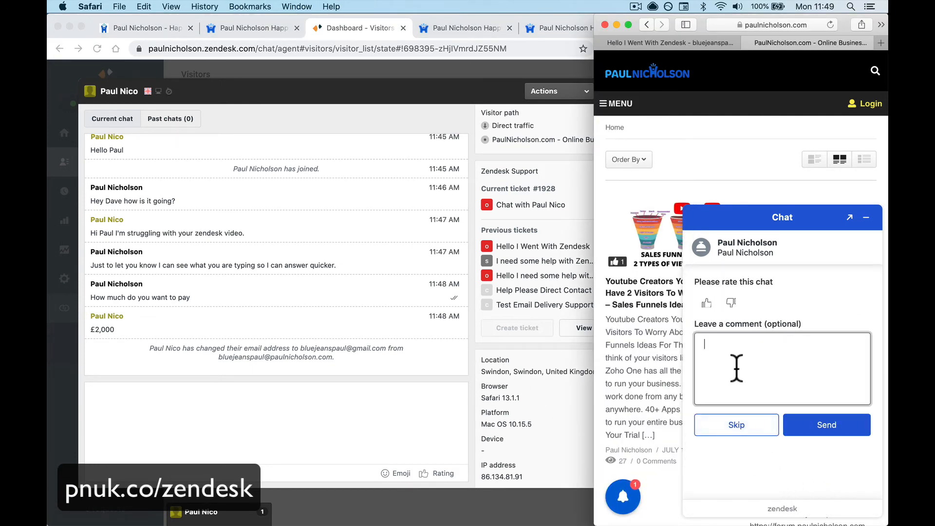
pyautogui.click(706, 303)
pyautogui.write('Perfect.')
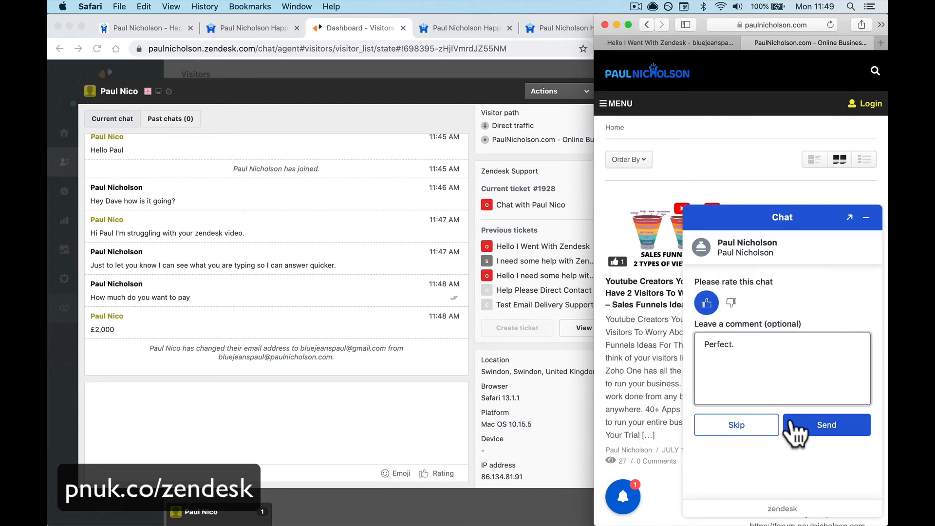
pyautogui.click(809, 431)
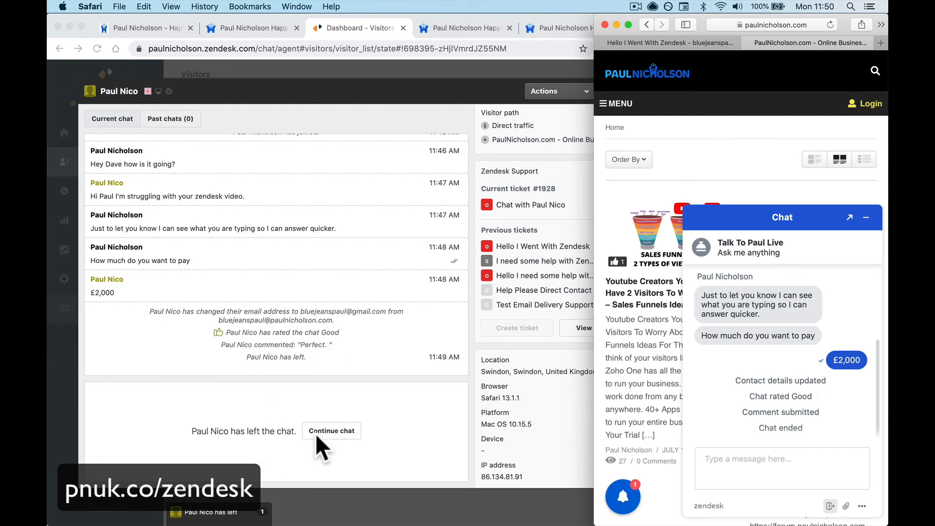
# Rejoin the ended chat and send the visitor 'just before you go .'.
pyautogui.click(329, 430)
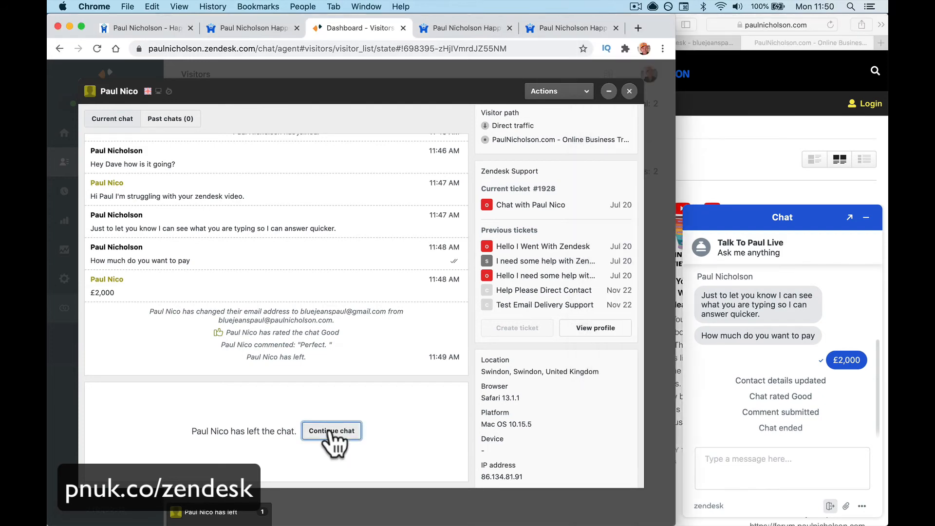
pyautogui.write('j')
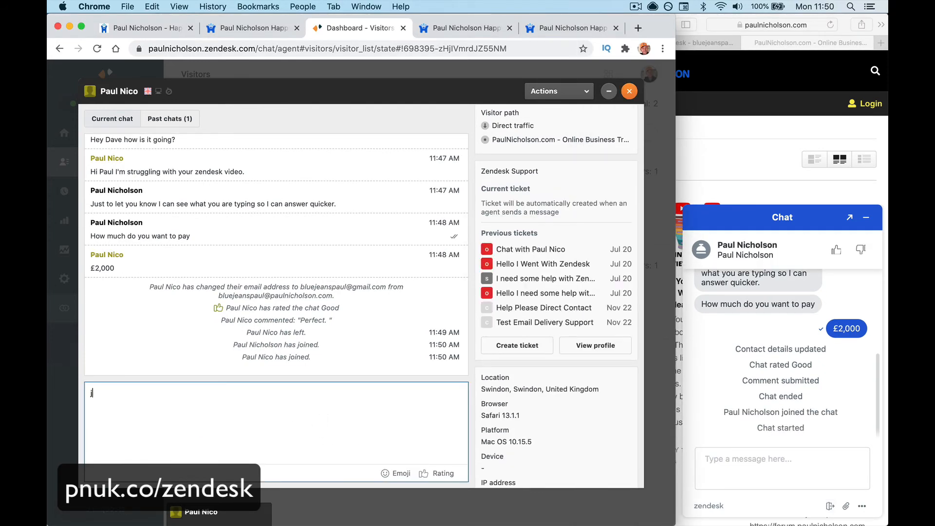
pyautogui.write('ust before you go .')
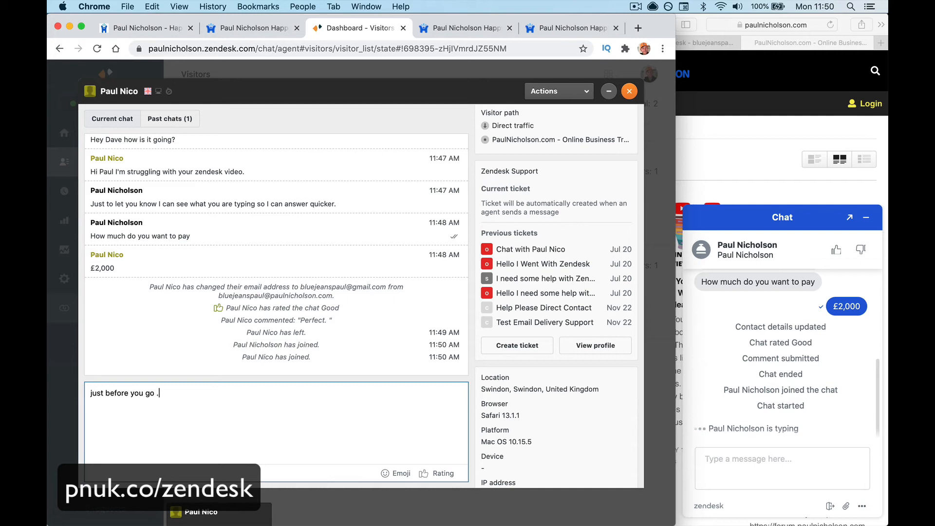
pyautogui.press('Return')
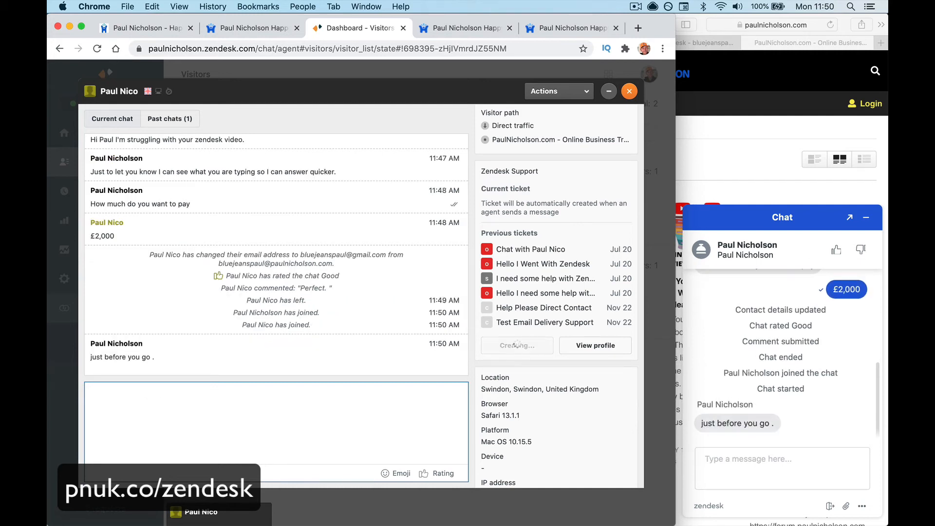
pyautogui.write('#d')
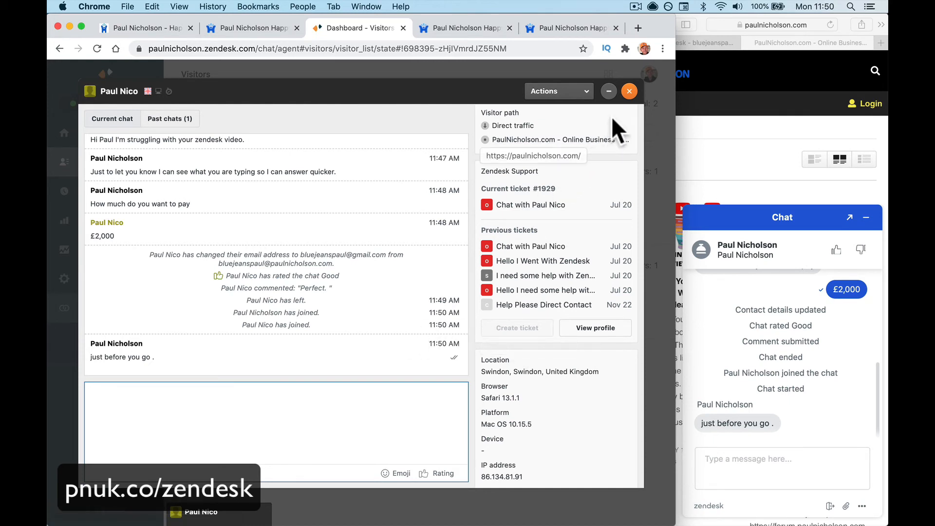
# End the visitor's chat from the agent panel, confirming End chat.
pyautogui.click(630, 91)
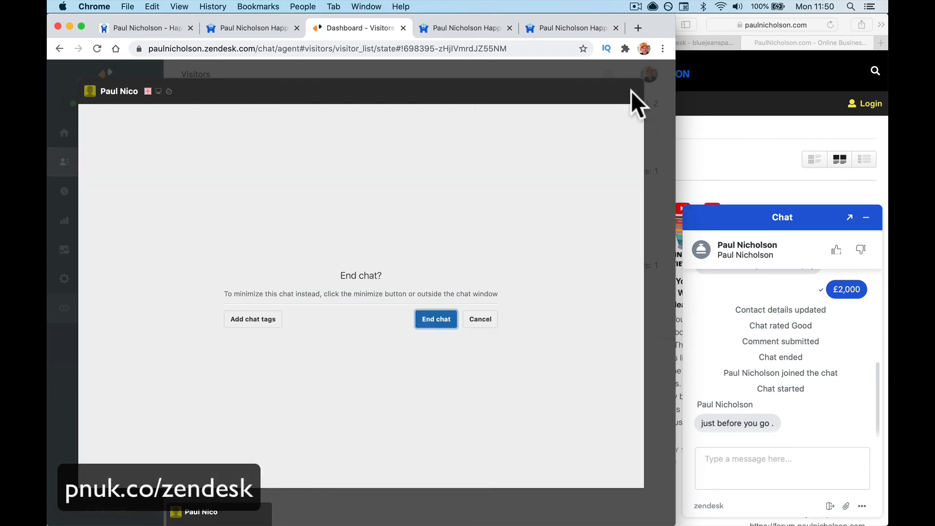
pyautogui.click(440, 320)
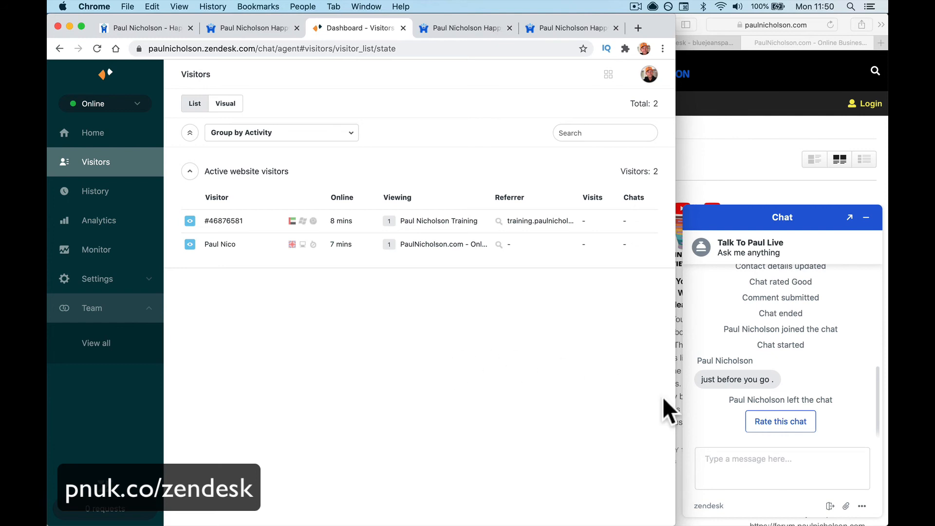
pyautogui.click(870, 212)
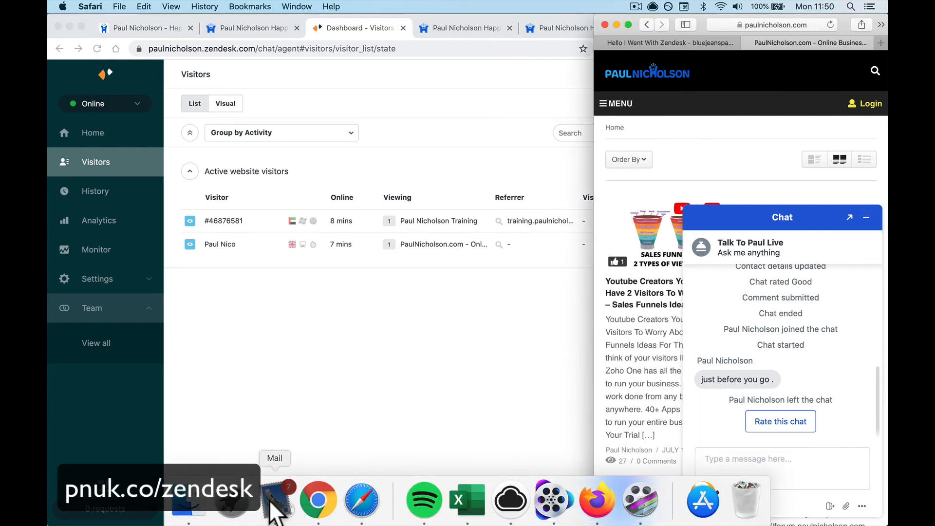
# In Apple Mail, open the newest 11:50 support email with the resumed chat transcript.
pyautogui.click(270, 504)
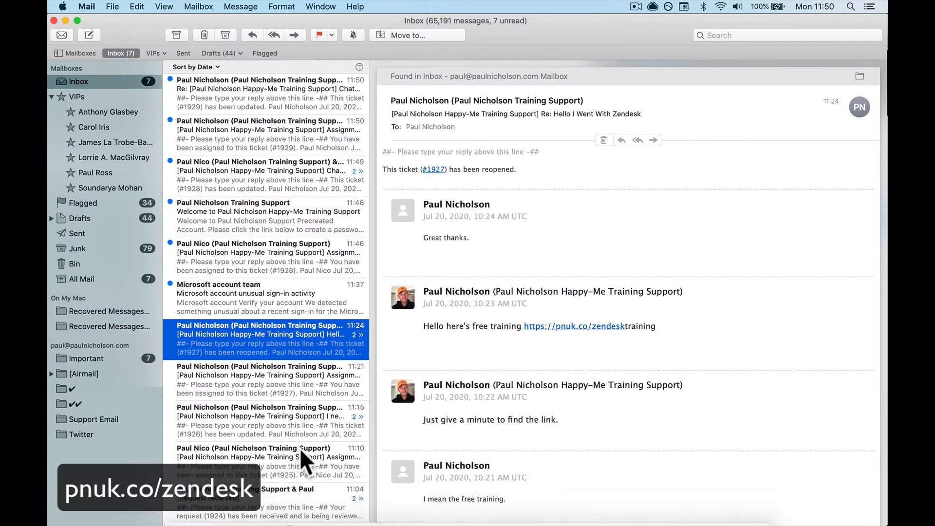
pyautogui.click(287, 105)
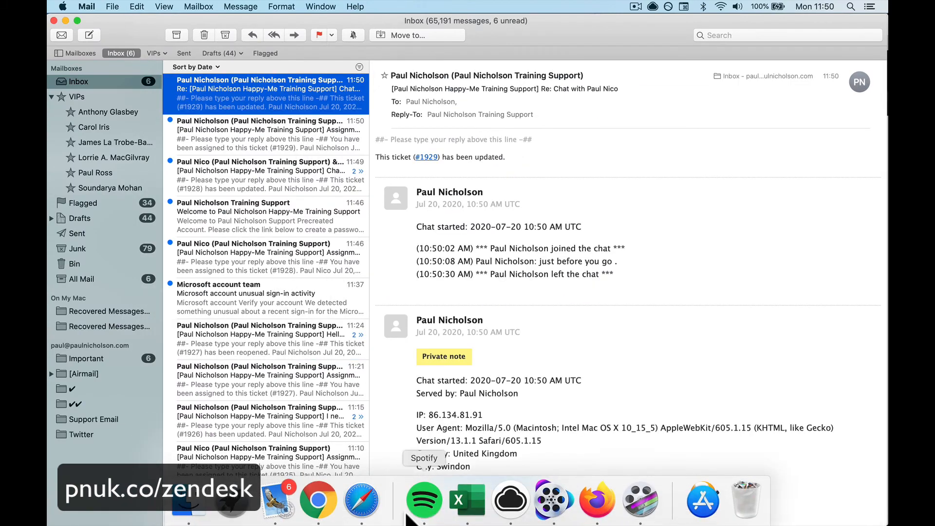
pyautogui.click(362, 497)
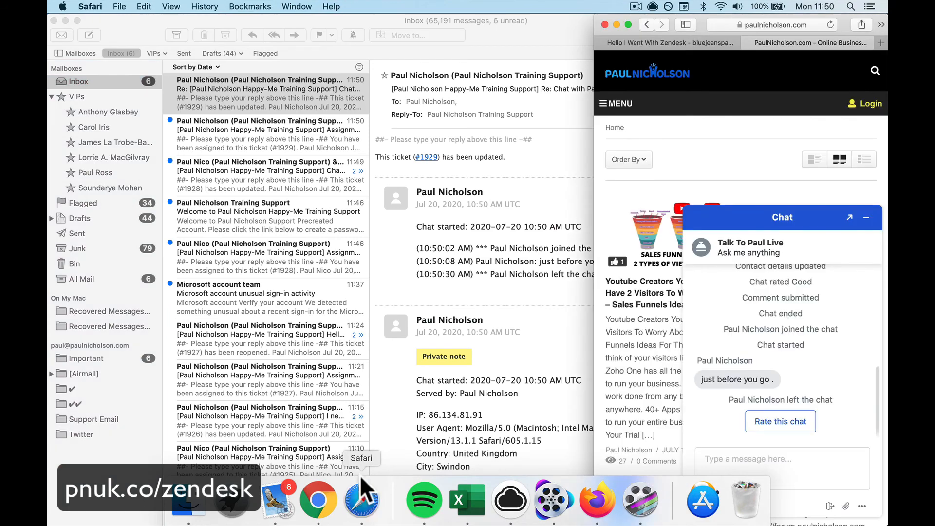
# Maximise Safari and open the newest 11:50 transcript email in Gmail.
pyautogui.doubleClick(841, 19)
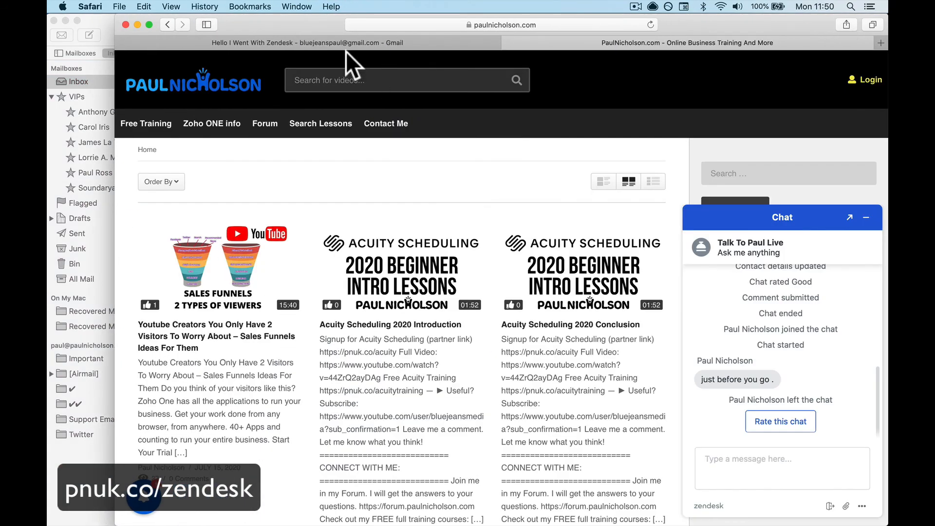
pyautogui.click(347, 44)
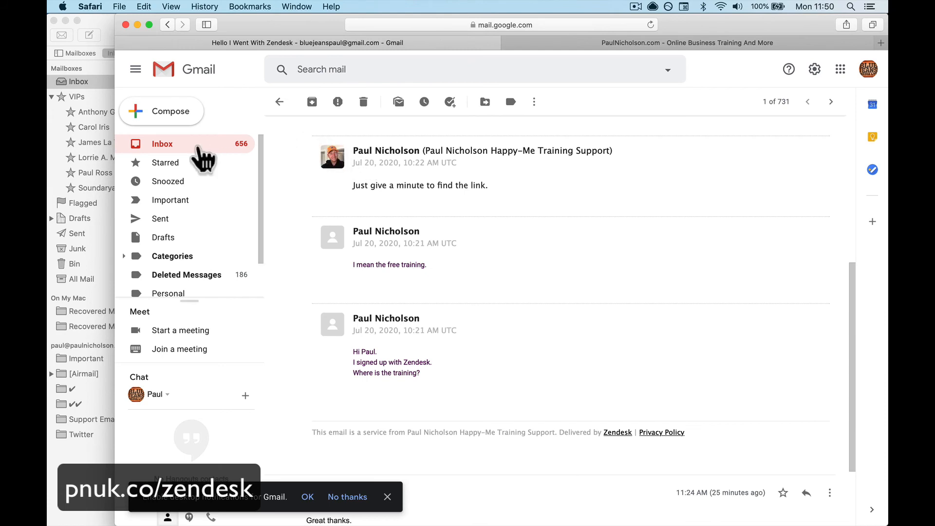
pyautogui.click(200, 145)
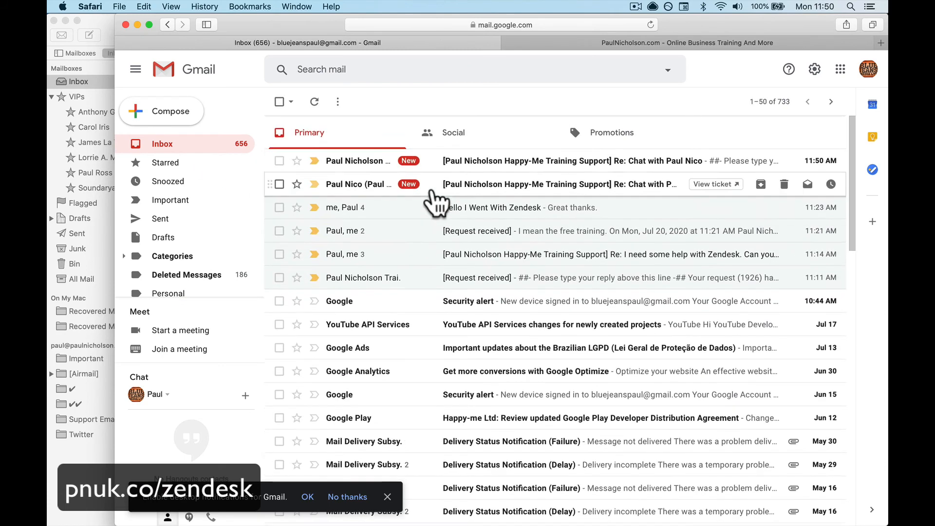
pyautogui.click(427, 163)
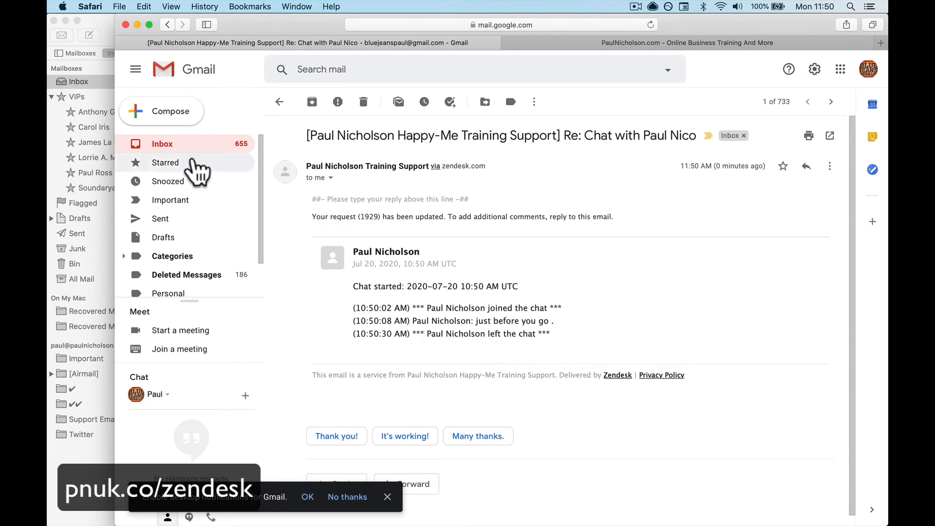
# Open the 11:49 email with the original chat transcript ending in the £2,000 reply.
pyautogui.click(208, 146)
pyautogui.click(401, 190)
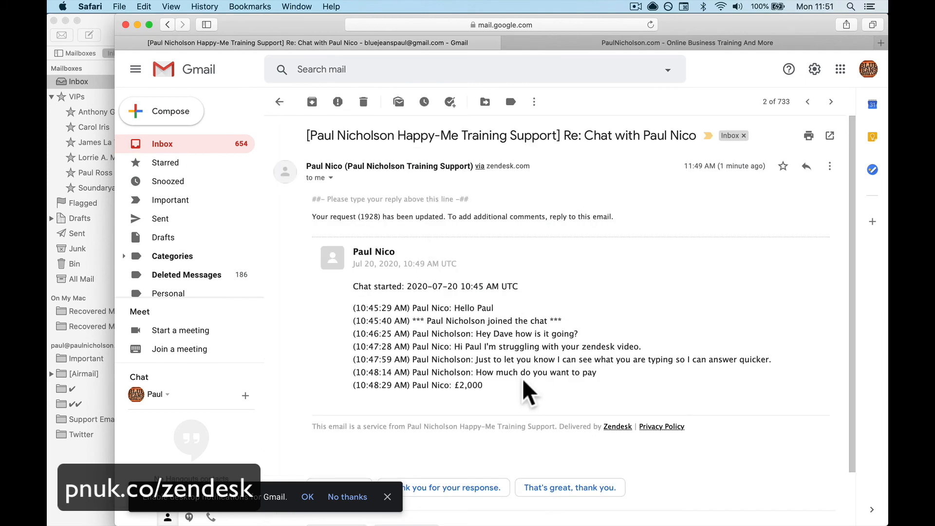
pyautogui.moveTo(522, 383); pyautogui.dragTo(517, 296)
pyautogui.click(520, 309)
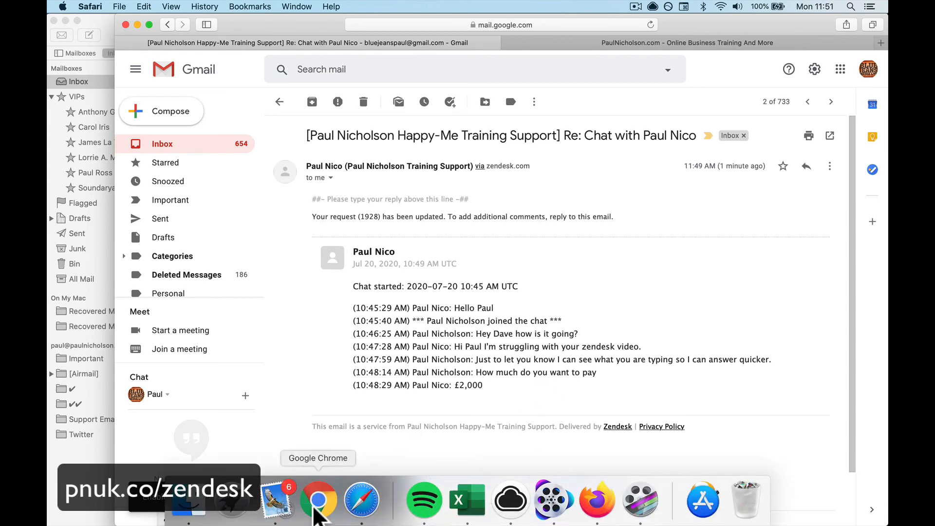
pyautogui.click(317, 500)
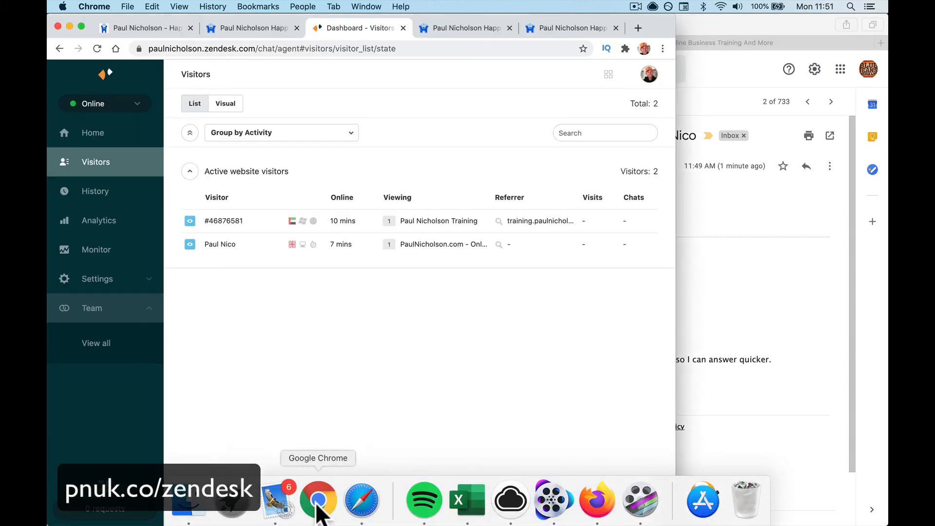
# Open the saved chat in History to show its Good rating and transcript.
pyautogui.doubleClick(675, 307)
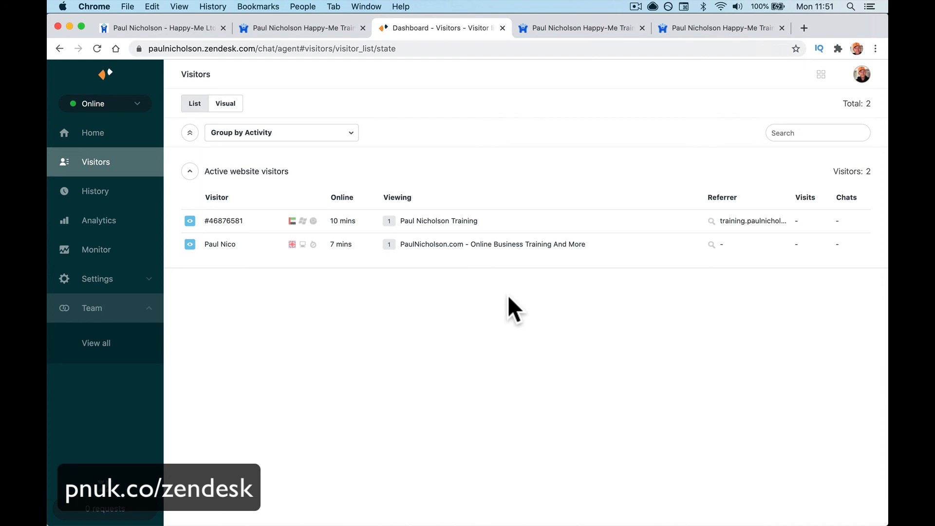
pyautogui.click(113, 194)
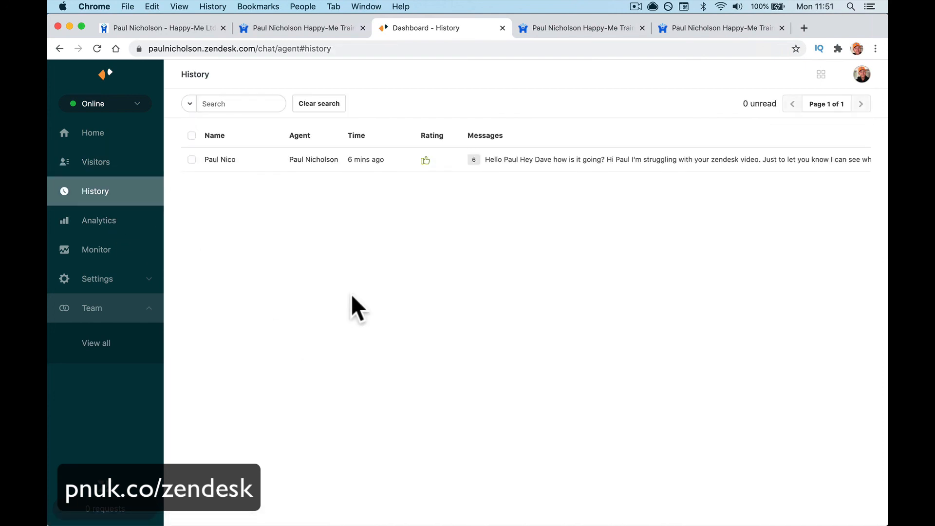
pyautogui.click(259, 161)
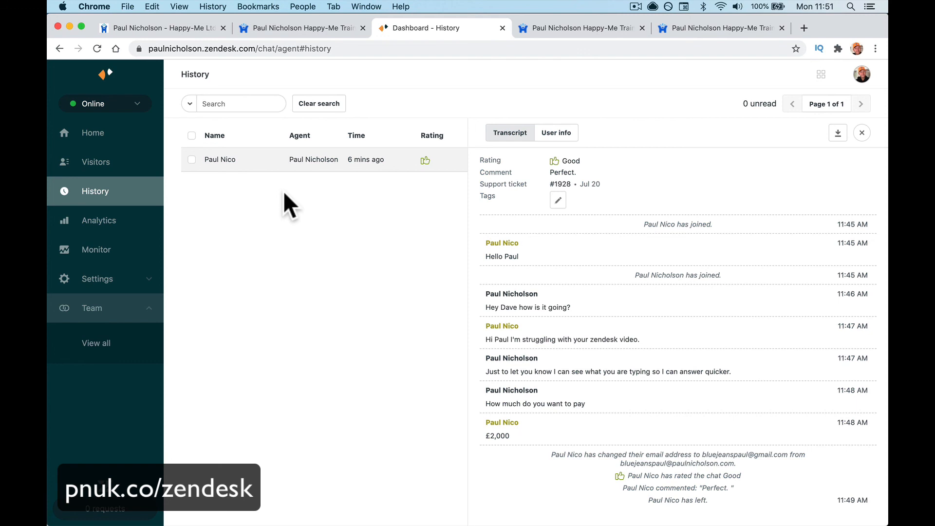
# Set the agent status from Online to Invisible.
pyautogui.click(137, 105)
pyautogui.click(128, 165)
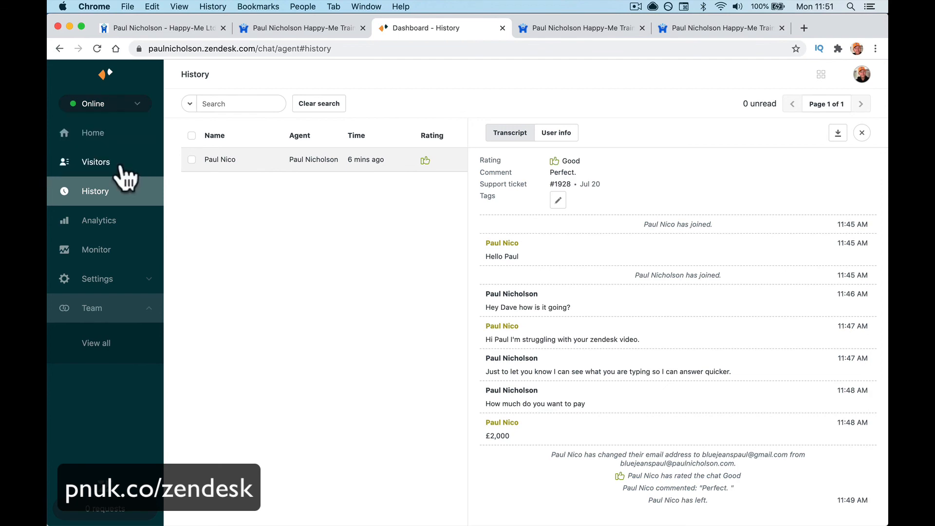
pyautogui.moveTo(424, 519)
pyautogui.click(362, 507)
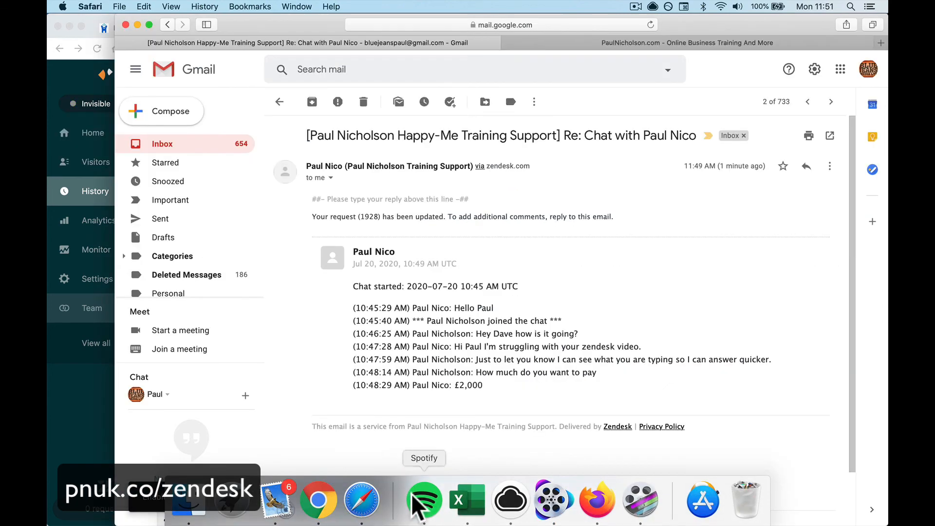
# On the PaulNicholson.com tab, minimise the chat, reload, and check the widget now offers Help.
pyautogui.click(560, 46)
pyautogui.click(866, 219)
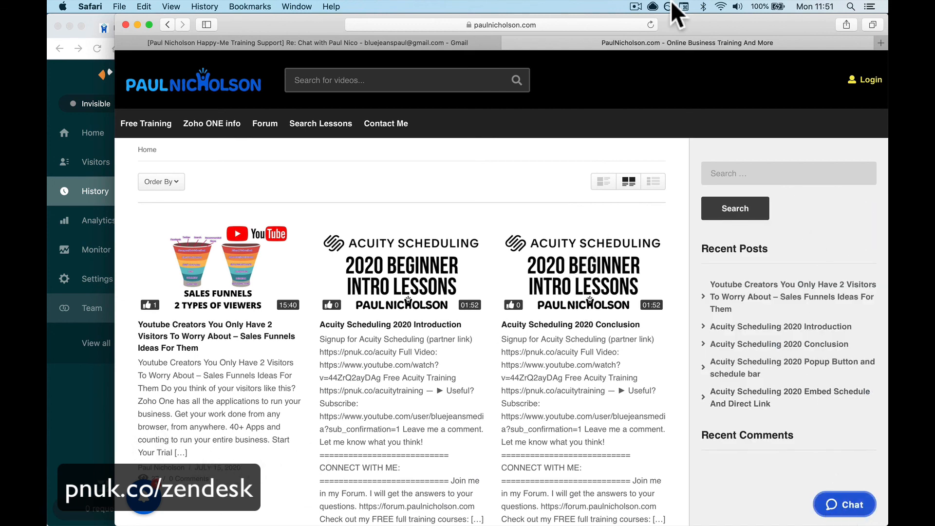
pyautogui.click(651, 25)
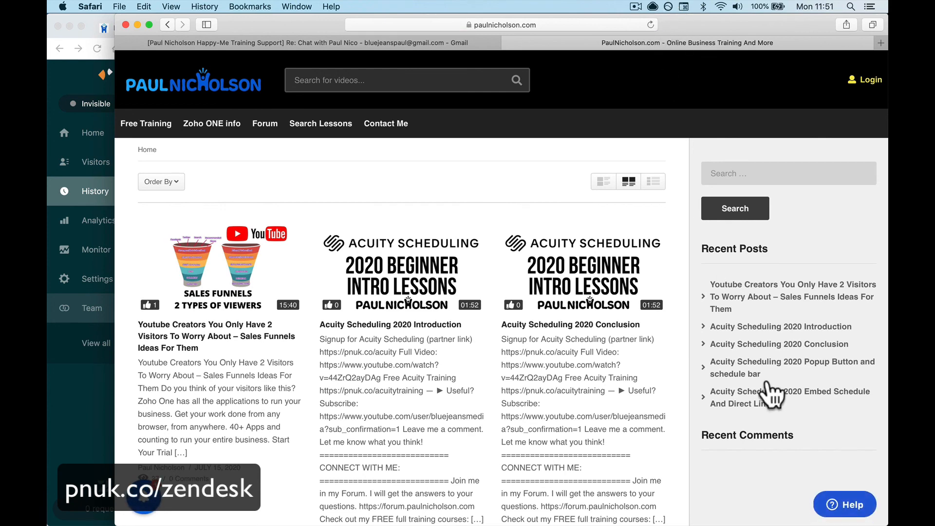
pyautogui.click(848, 503)
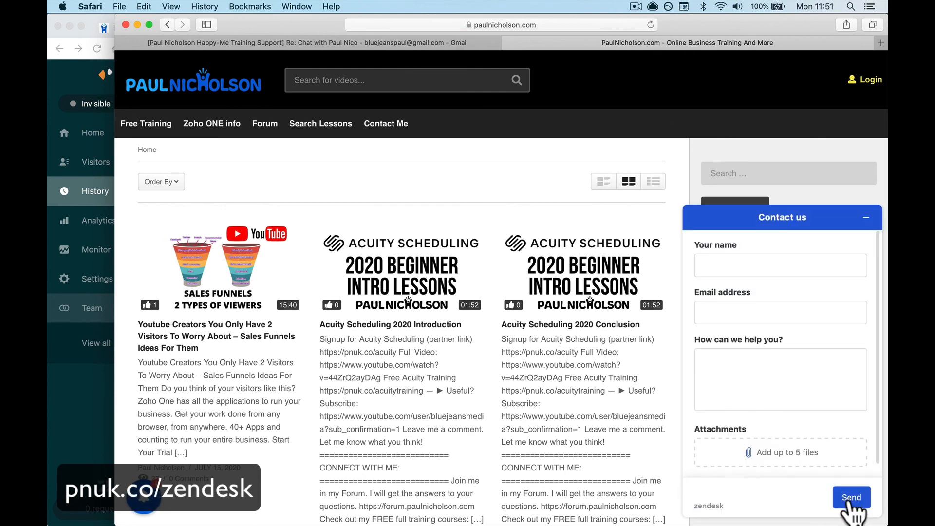
pyautogui.click(866, 218)
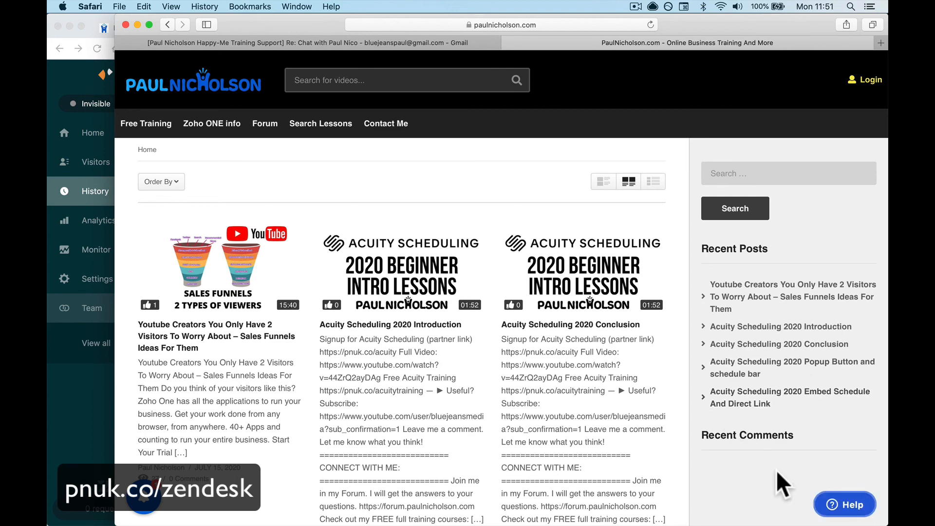